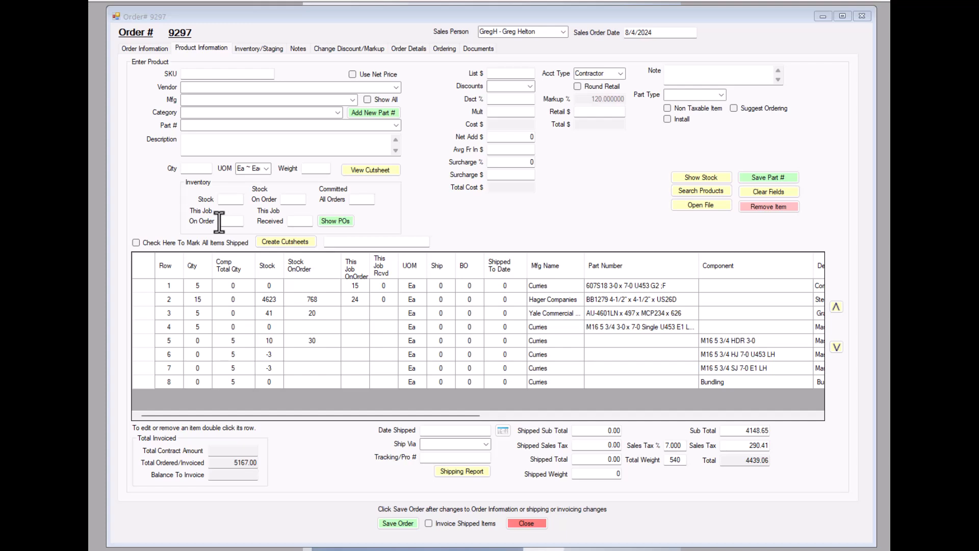
# - Review the job details in the sales order's general information and return to its product lines
pyautogui.click(143, 48)
pyautogui.click(549, 146)
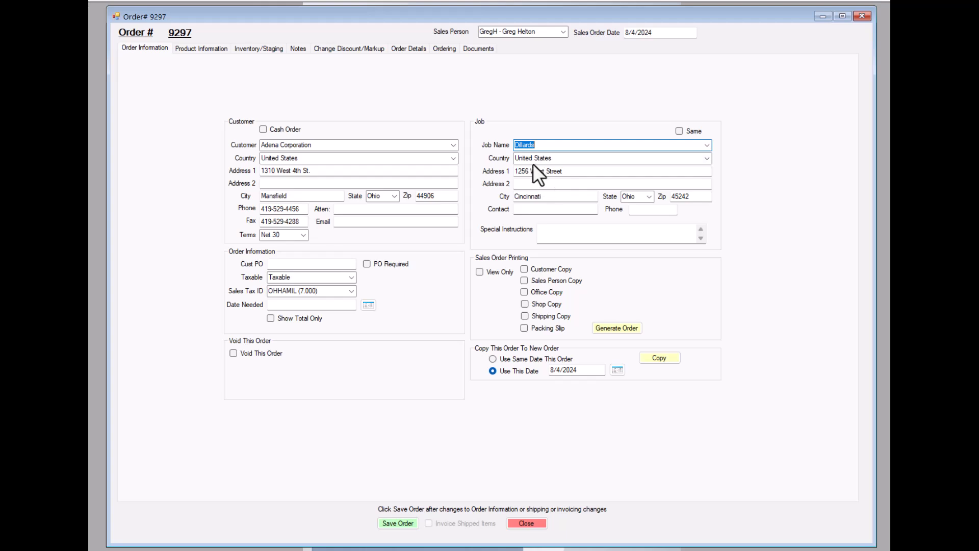
pyautogui.click(209, 50)
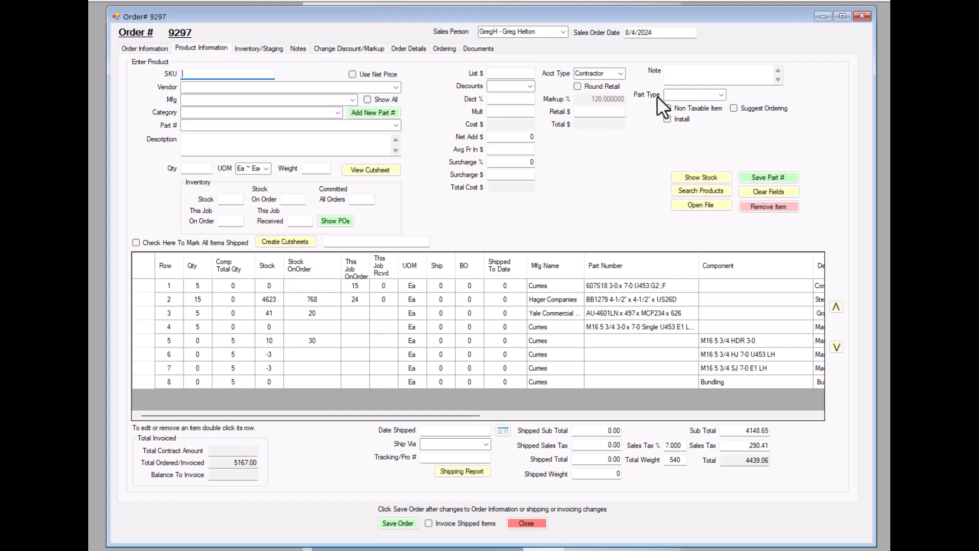
# - Look over the available part types for order items and recheck the job name in the order information
pyautogui.click(722, 94)
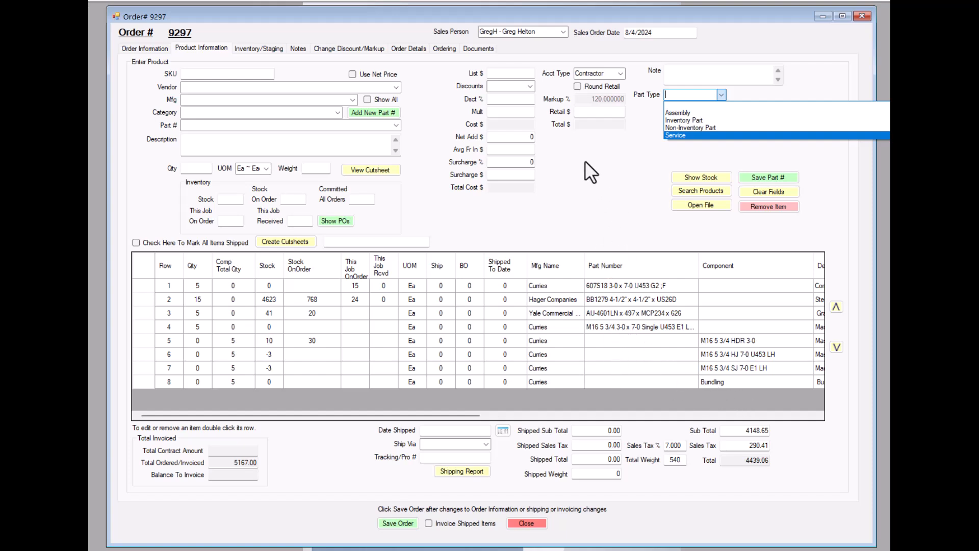
pyautogui.click(630, 182)
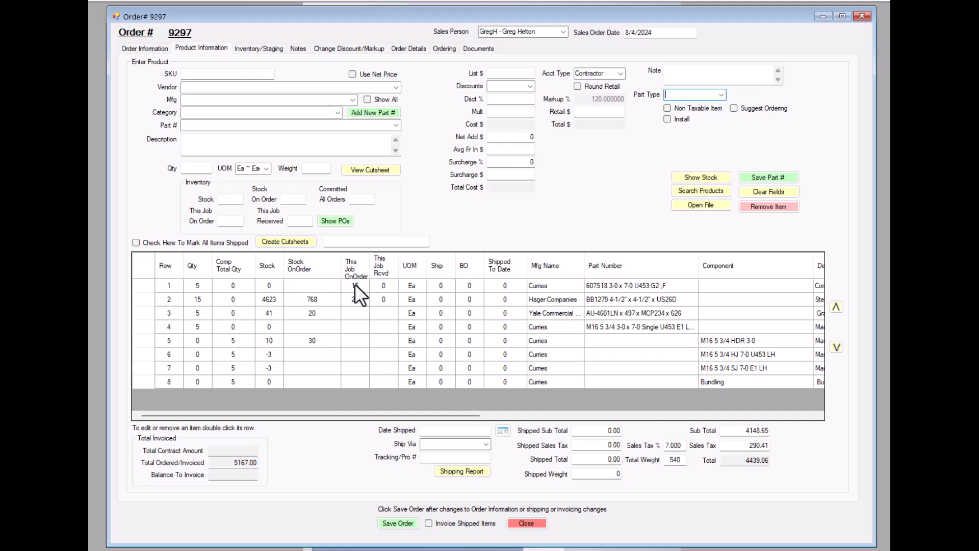
pyautogui.click(161, 48)
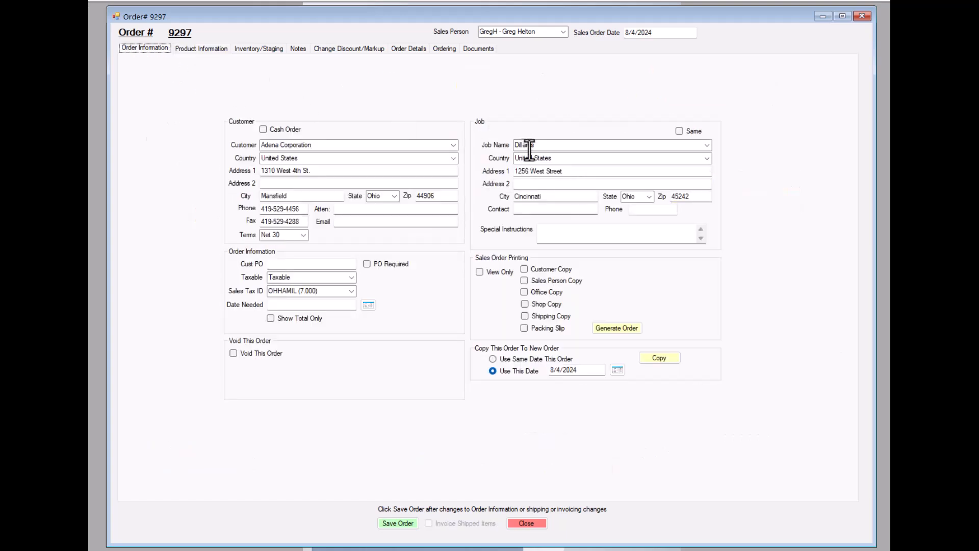
pyautogui.click(203, 49)
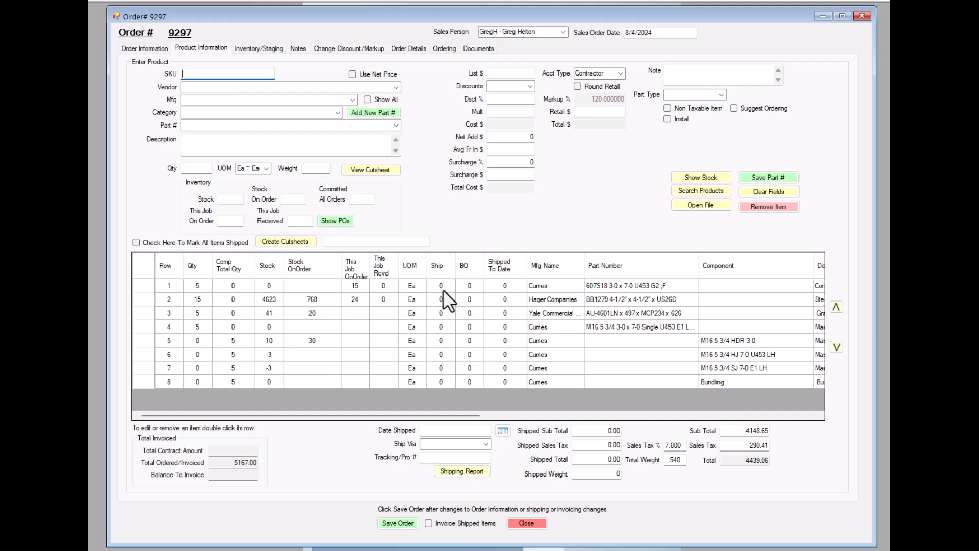
# - Load the row 1 door and the row 5 frame header to view their details, clearing the fields after each
pyautogui.click(490, 287)
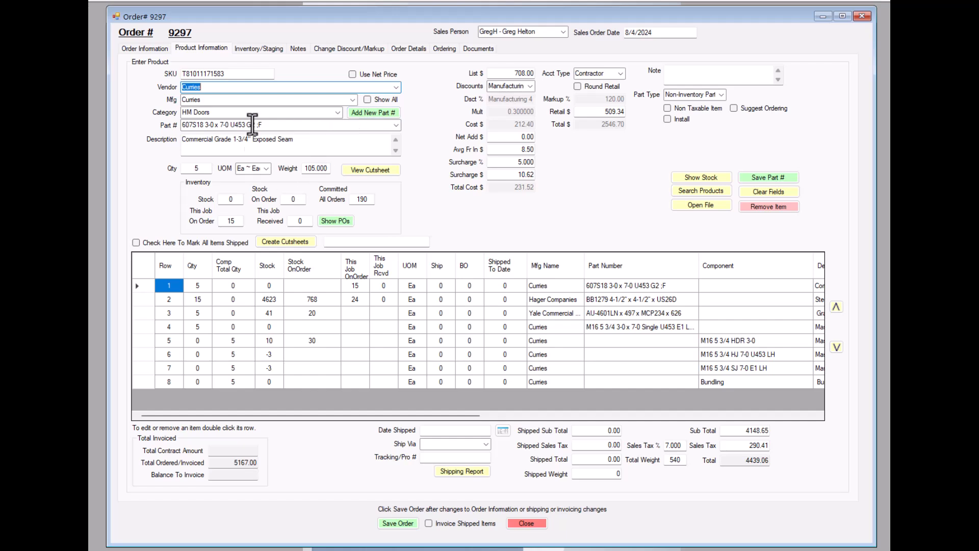
pyautogui.click(771, 192)
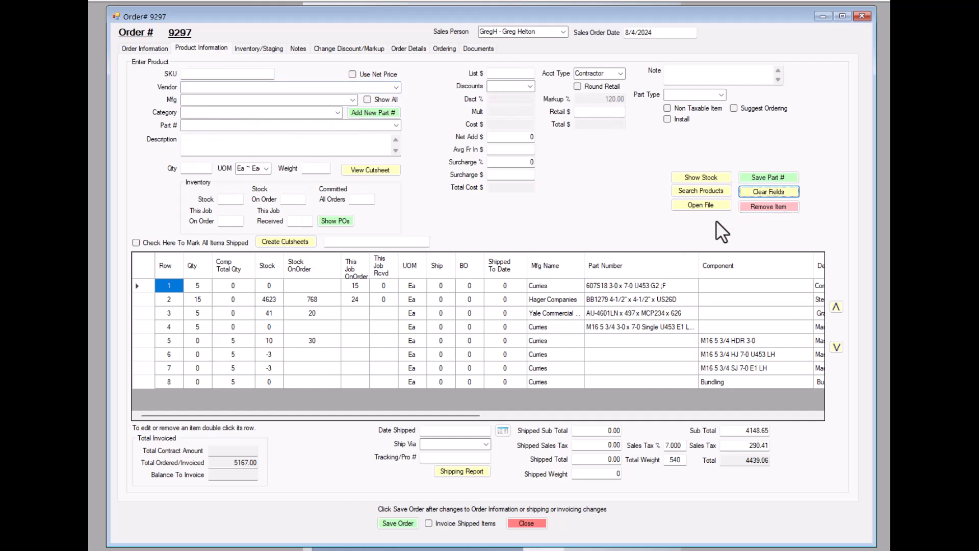
pyautogui.doubleClick(718, 340)
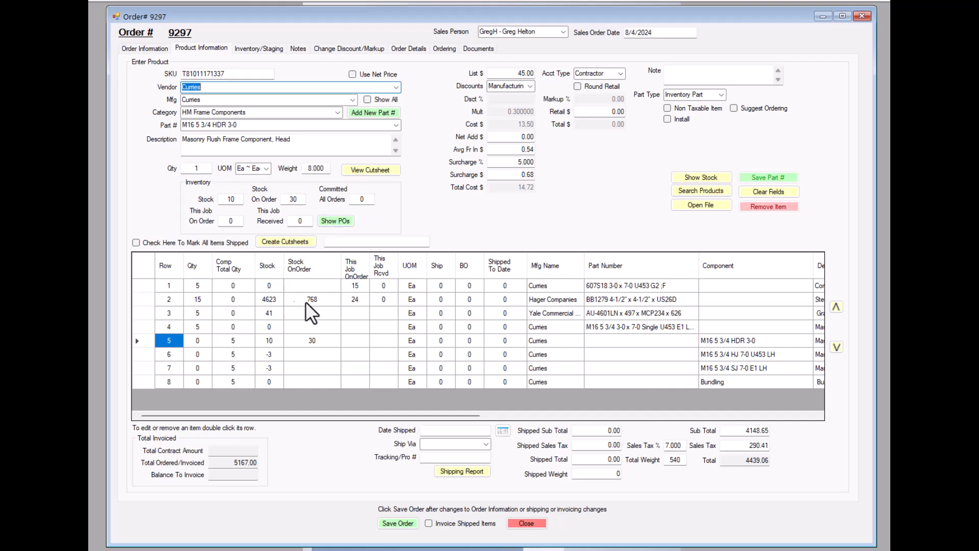
pyautogui.click(759, 190)
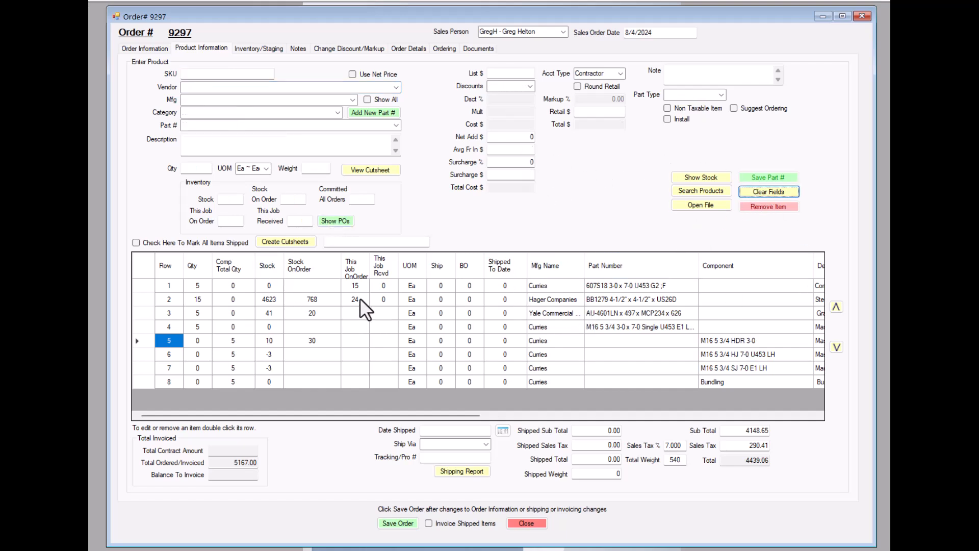
# - Load the row 1 door item and examine its list of open purchase orders for the Dillards job
pyautogui.doubleClick(605, 284)
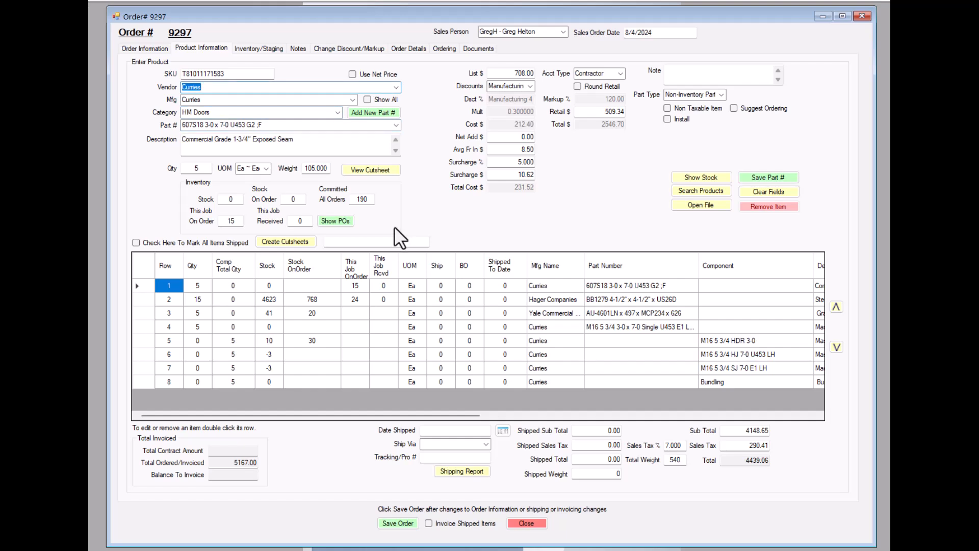
pyautogui.click(338, 221)
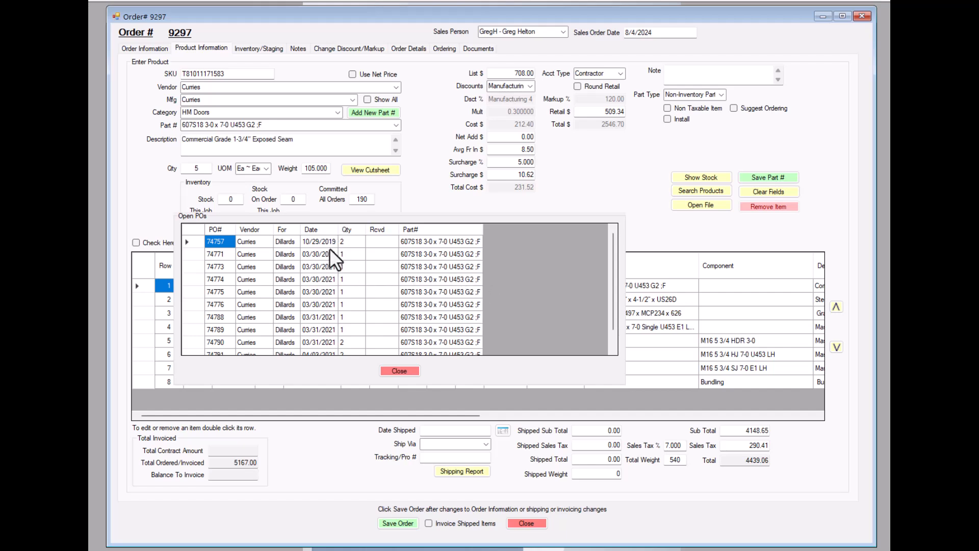
pyautogui.scroll(-1, 238, 276)
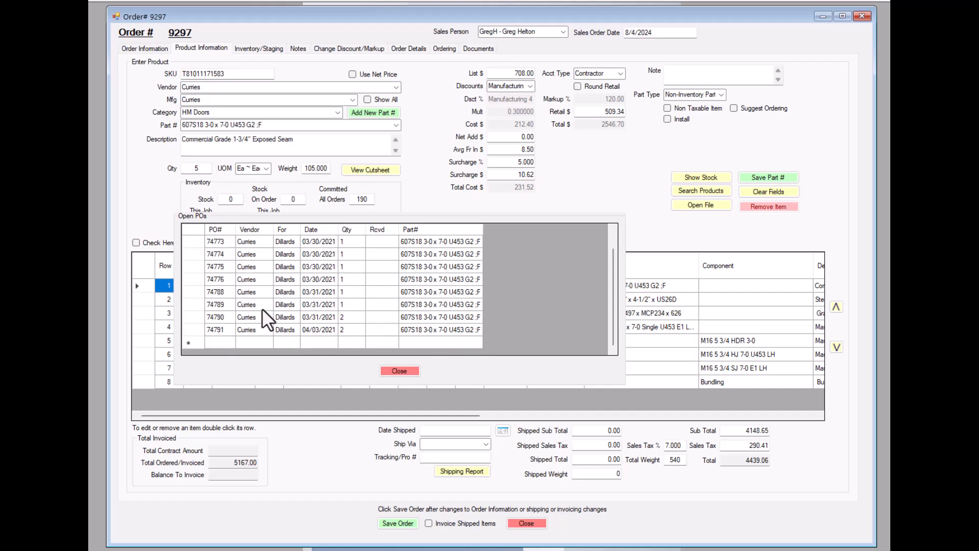
pyautogui.scroll(1, 261, 306)
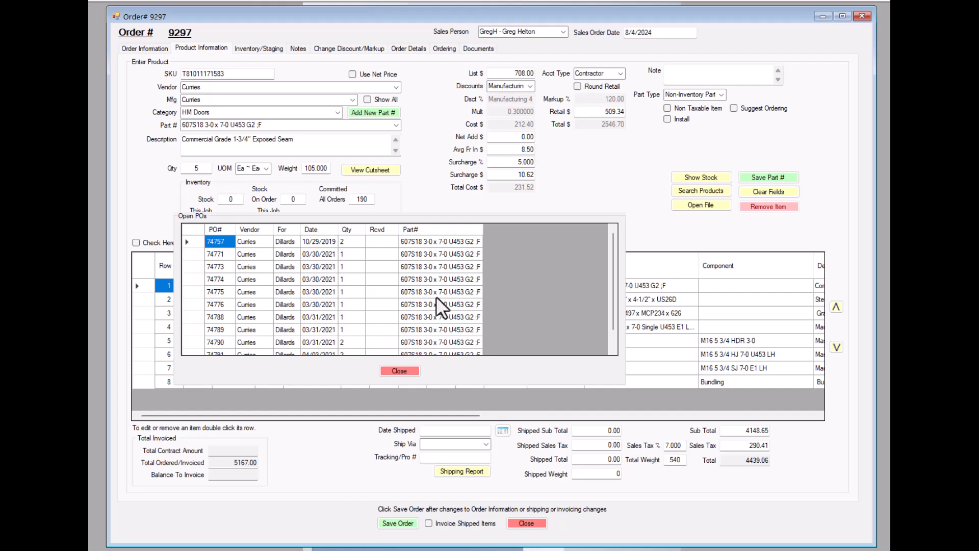
pyautogui.scroll(-1, 405, 304)
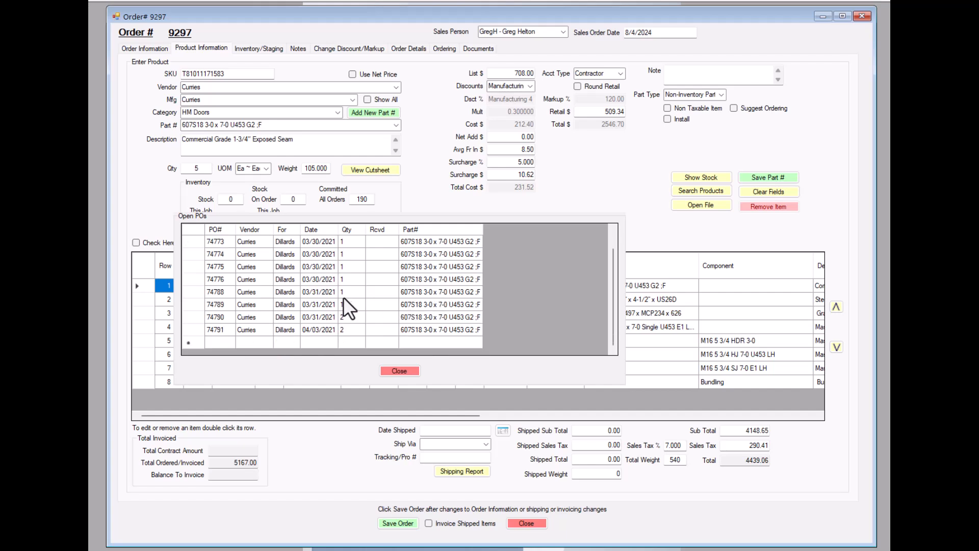
pyautogui.scroll(1, 306, 238)
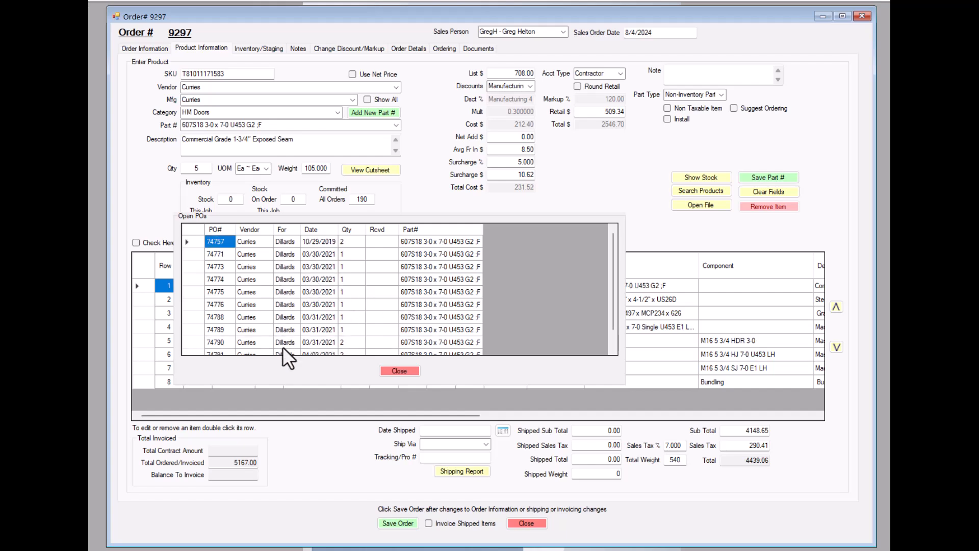
pyautogui.scroll(-1, 287, 280)
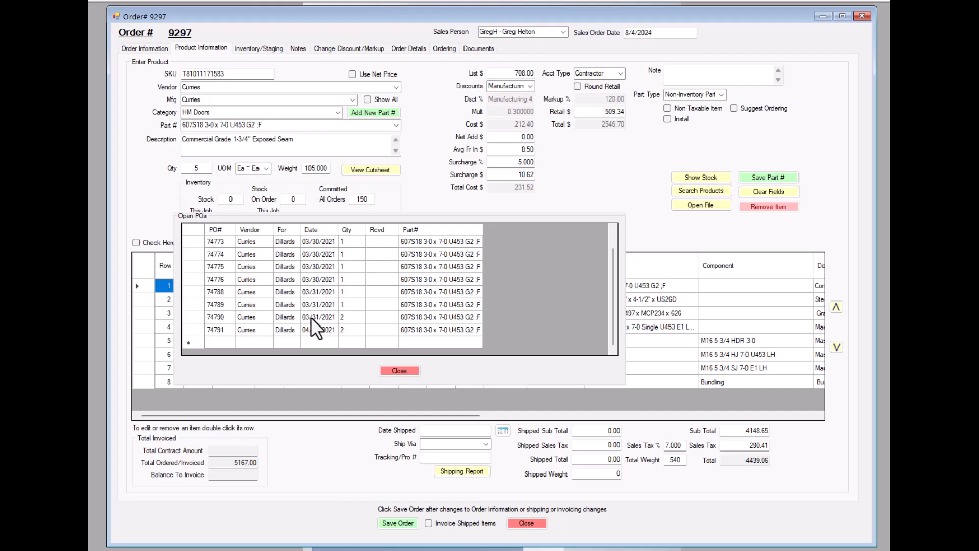
pyautogui.scroll(1, 311, 317)
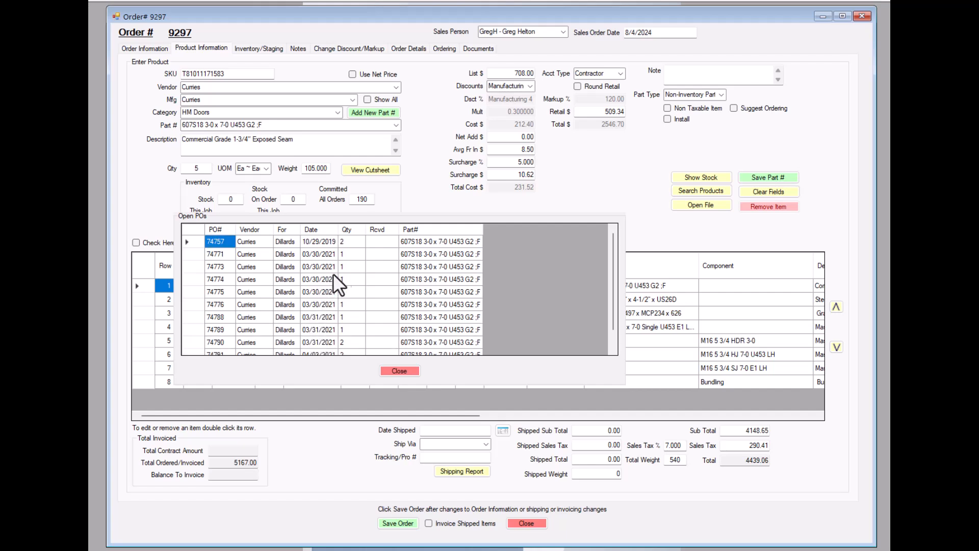
# - Open the purchase order dated 04/03/2021, review its product lines, and close it along with the open PO list
pyautogui.scroll(-1, 349, 291)
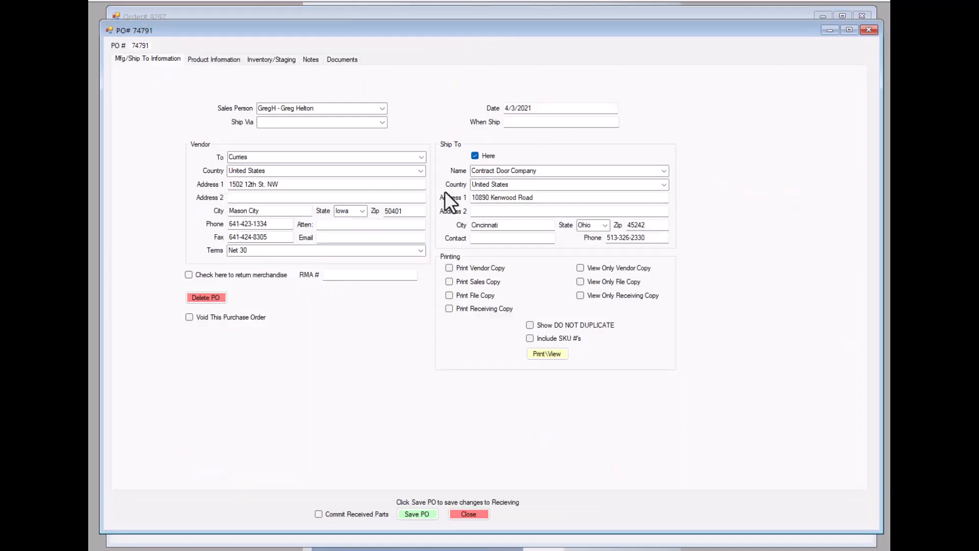
pyautogui.click(214, 59)
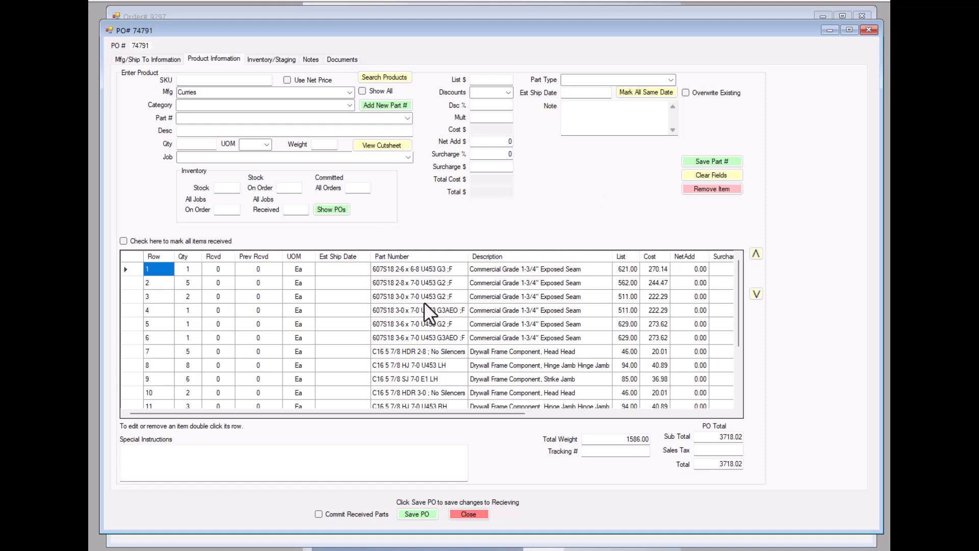
pyautogui.click(869, 29)
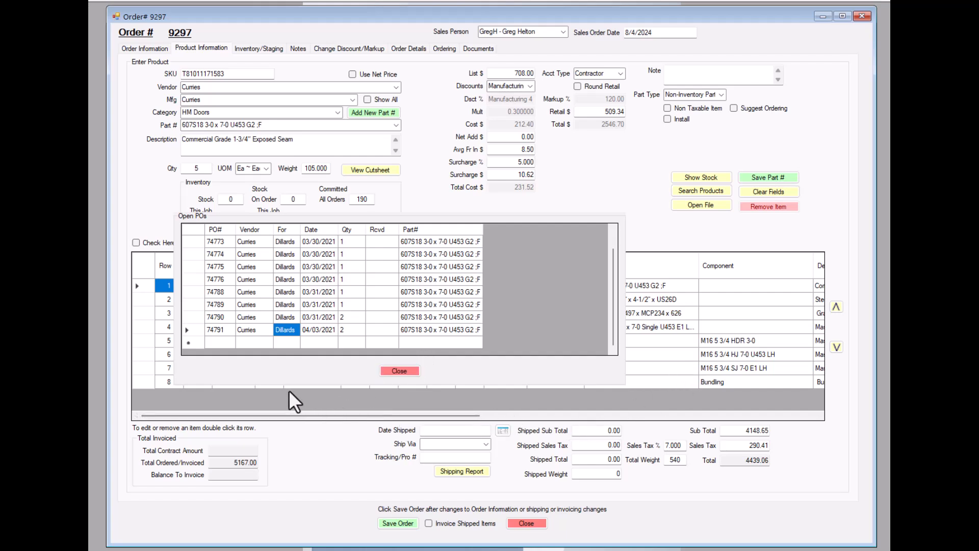
pyautogui.click(401, 371)
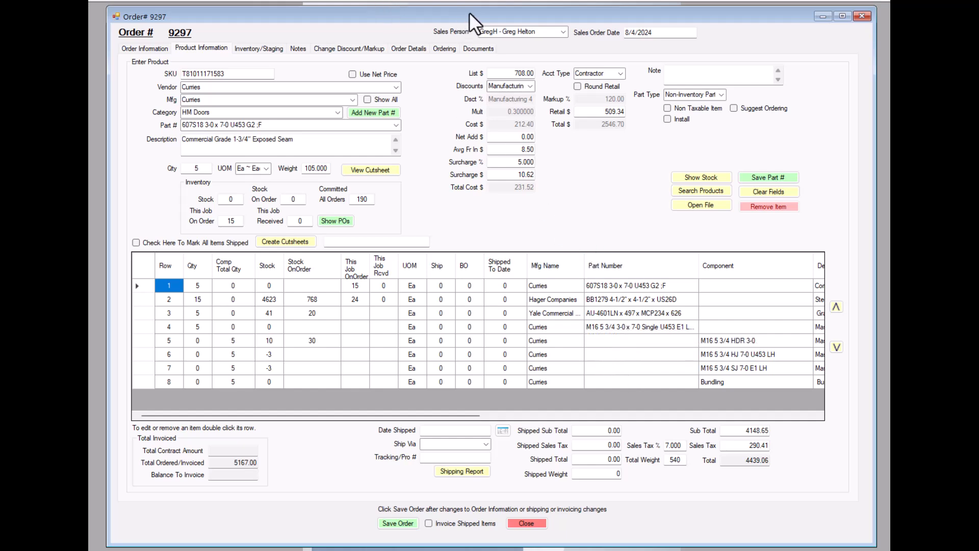
# - Minimize the order, open Inventory Control, and list all part numbers for the manufacturer Curries
pyautogui.click(821, 16)
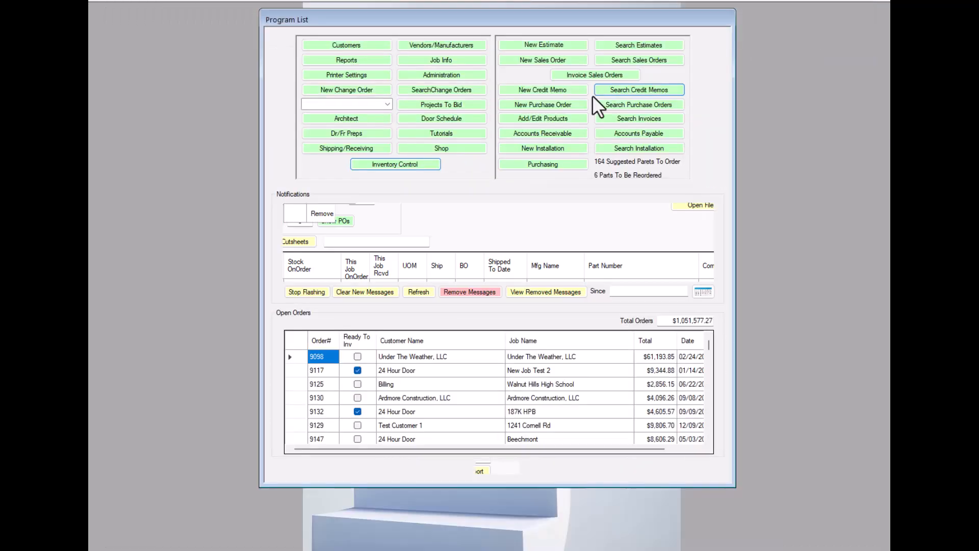
pyautogui.click(406, 163)
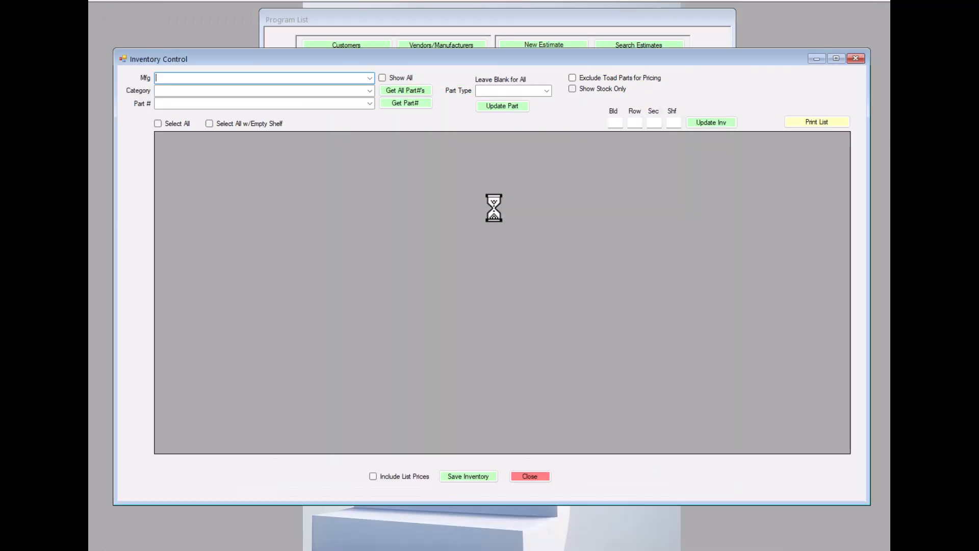
pyautogui.write('Curries')
pyautogui.press('Tab')
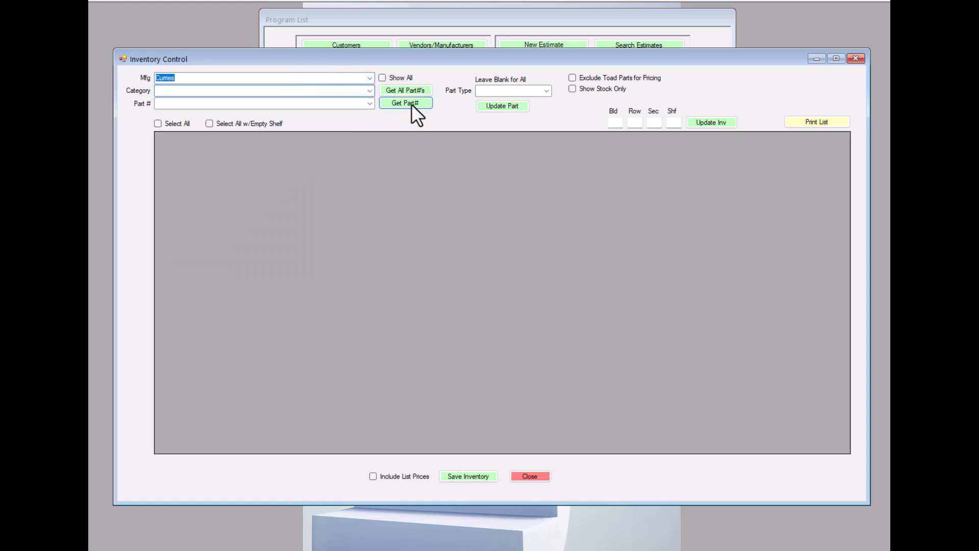
pyautogui.click(411, 89)
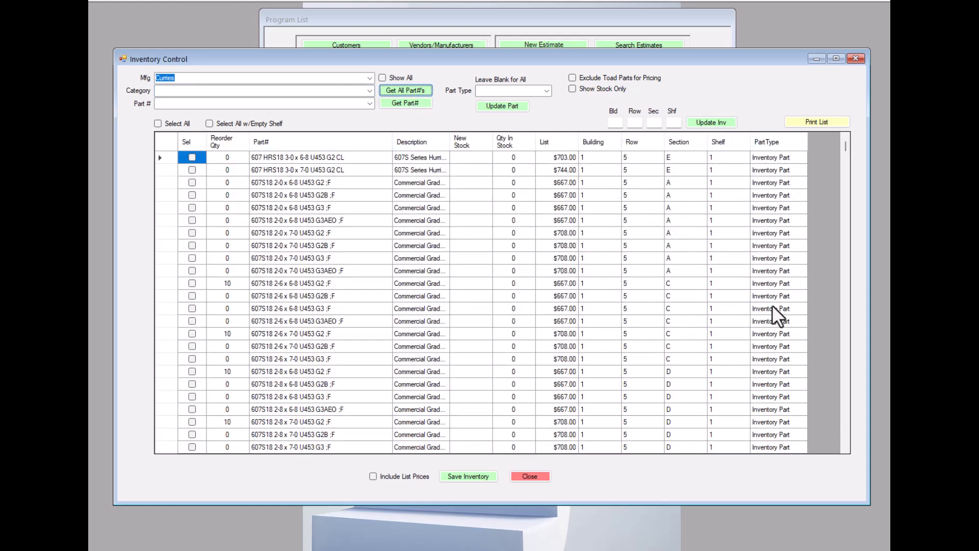
# - Examine the part types assigned to frames, label ratings and lite/louver items across the Curries part list
pyautogui.moveTo(845, 144); pyautogui.dragTo(846, 236)
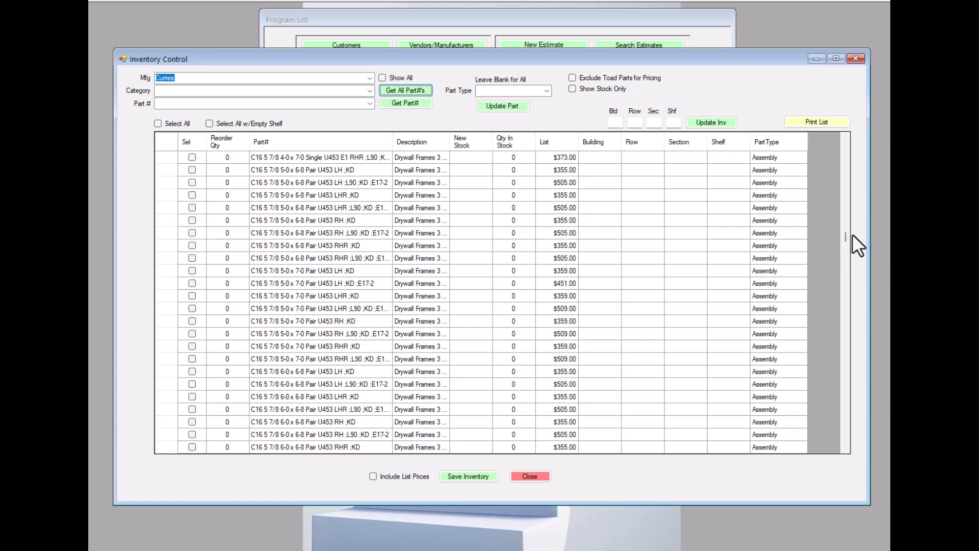
pyautogui.moveTo(846, 236); pyautogui.dragTo(852, 312)
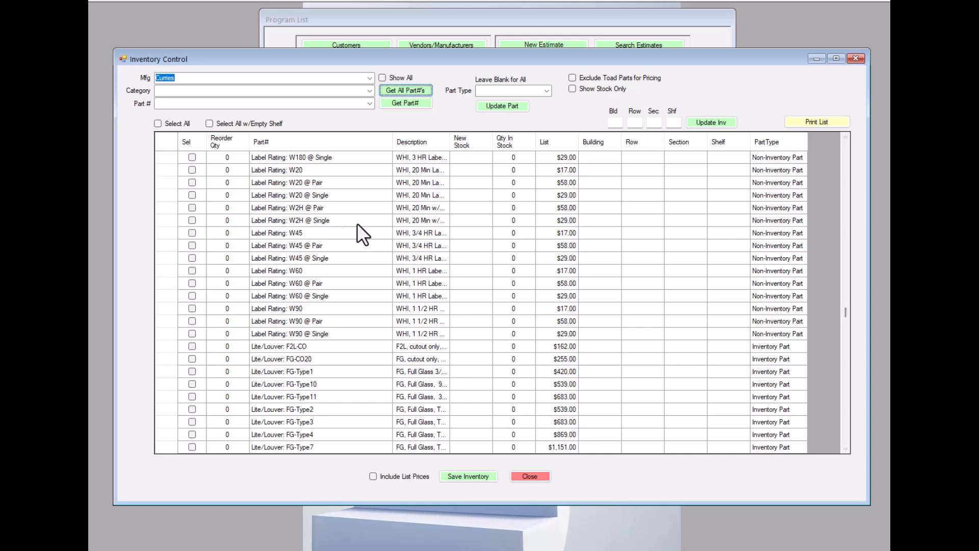
pyautogui.scroll(-6, 658, 286)
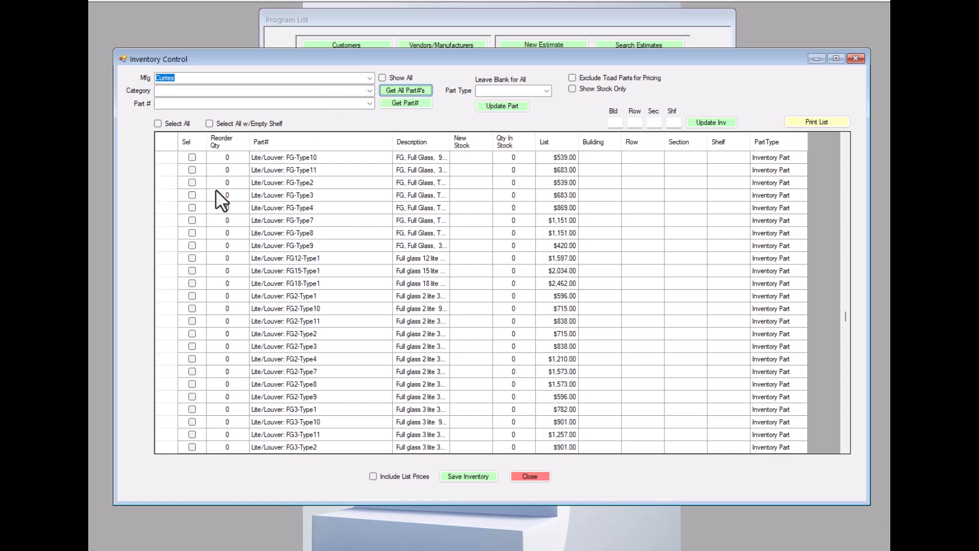
pyautogui.scroll(5, 328, 250)
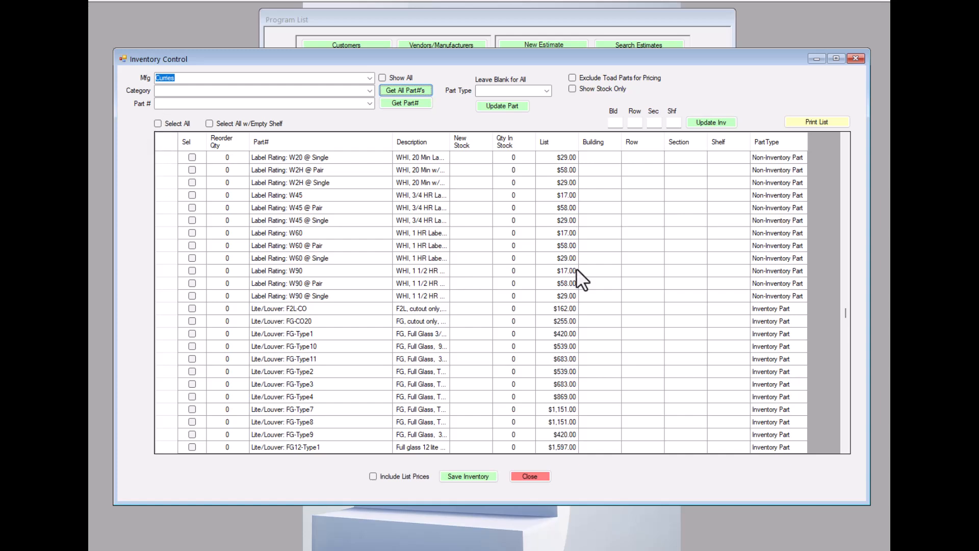
# - Select all listed Curries parts and choose Non-Inventory Part as the part type
pyautogui.click(158, 122)
pyautogui.click(547, 90)
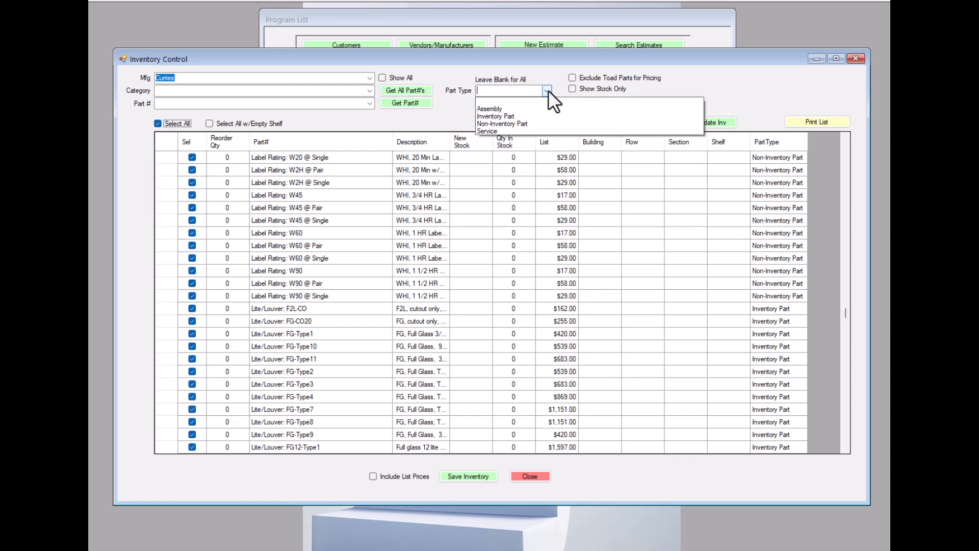
pyautogui.click(501, 121)
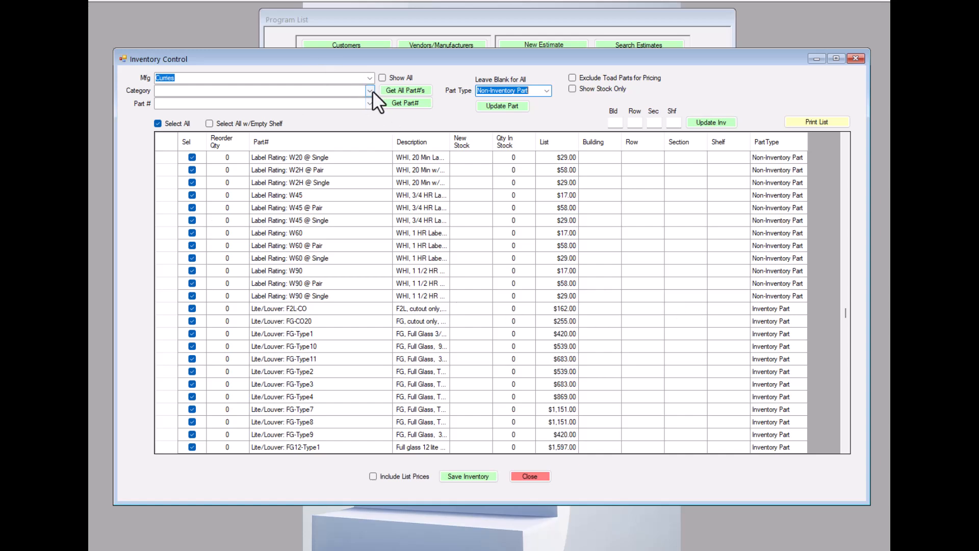
# - Blank the part type filter and list all Curries parts in the HM Frames category, continuing without updating
pyautogui.click(546, 91)
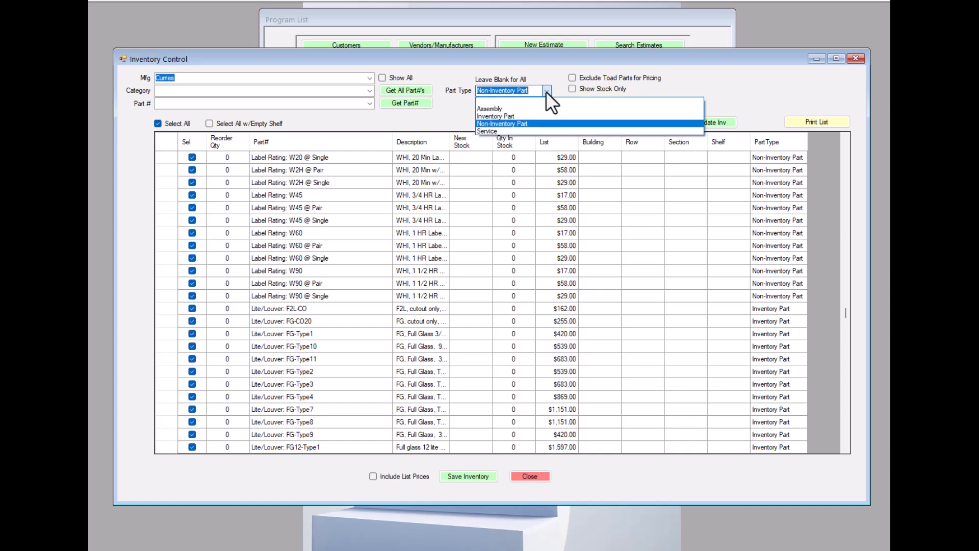
pyautogui.click(486, 100)
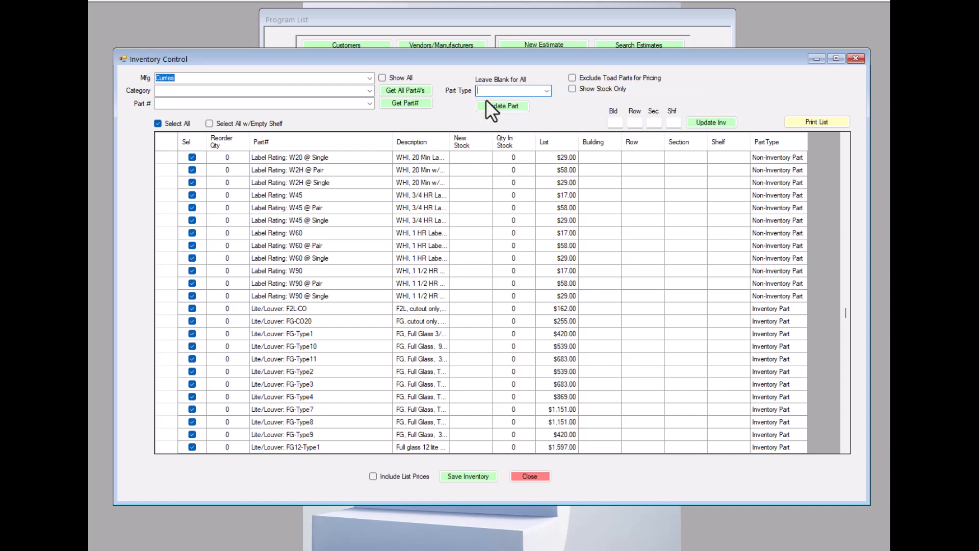
pyautogui.click(369, 91)
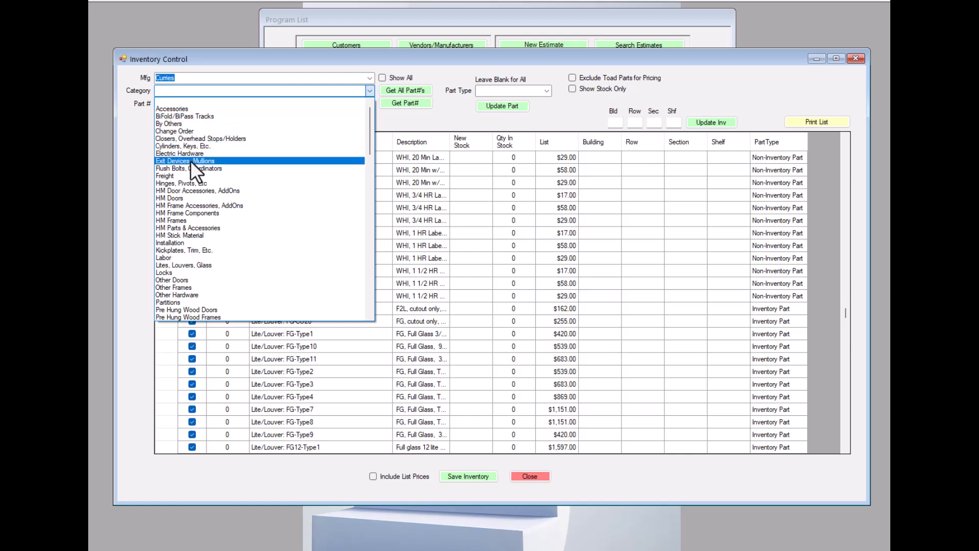
pyautogui.click(177, 219)
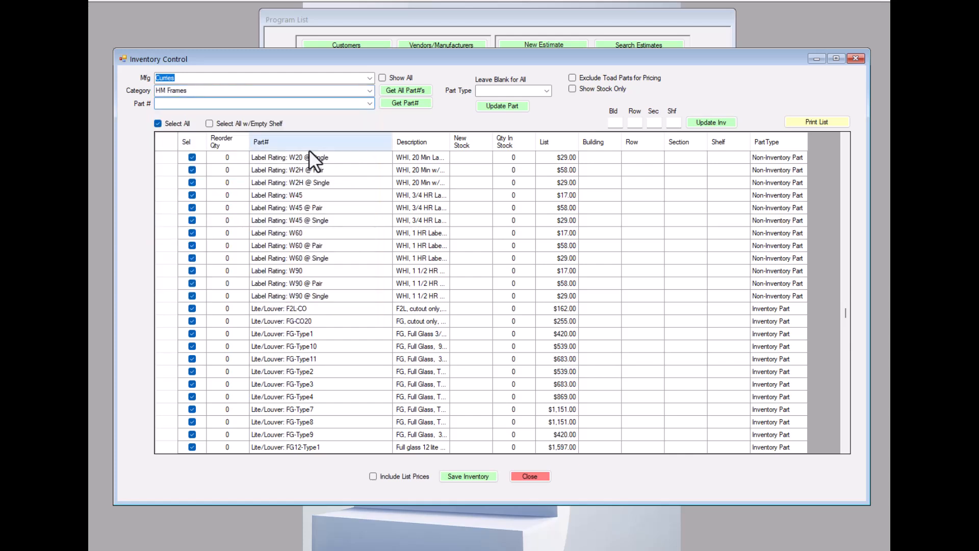
pyautogui.click(405, 90)
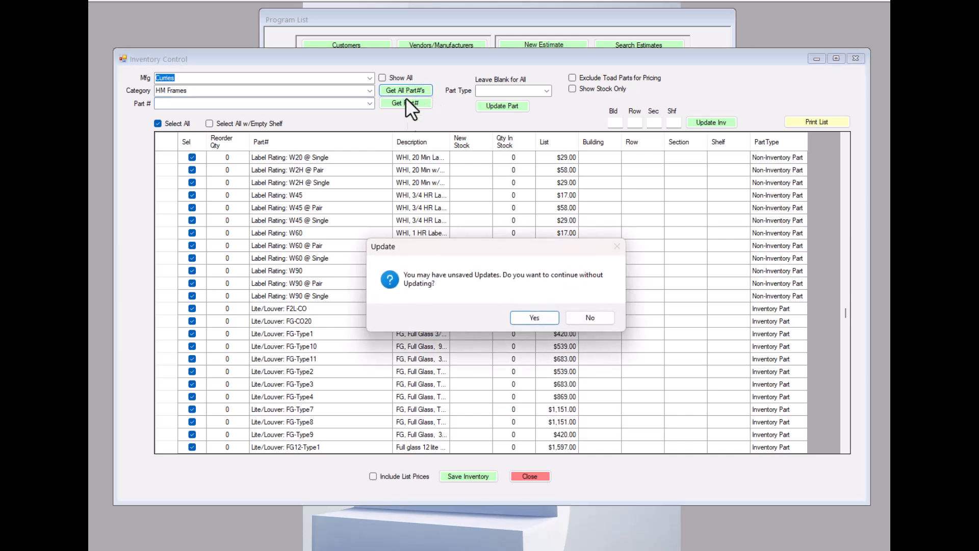
pyautogui.click(590, 317)
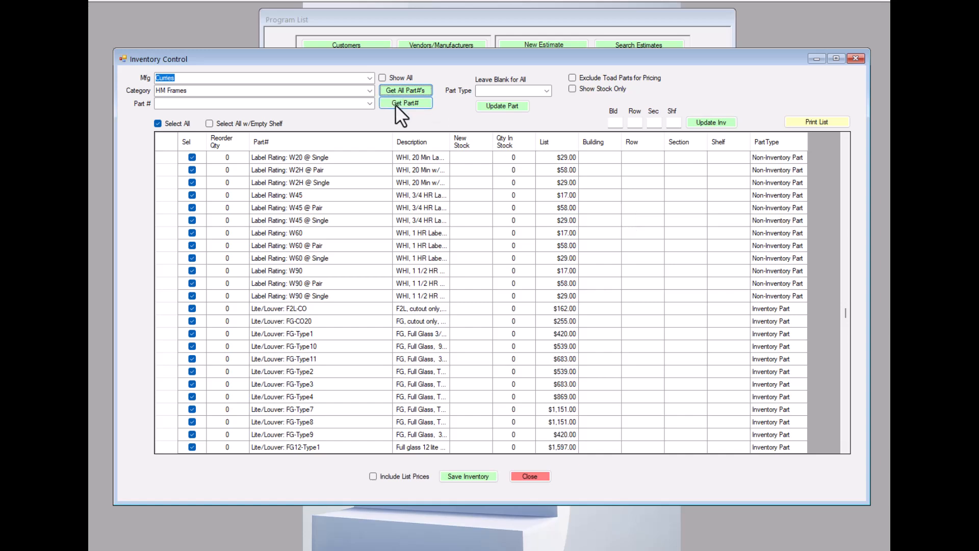
pyautogui.click(421, 90)
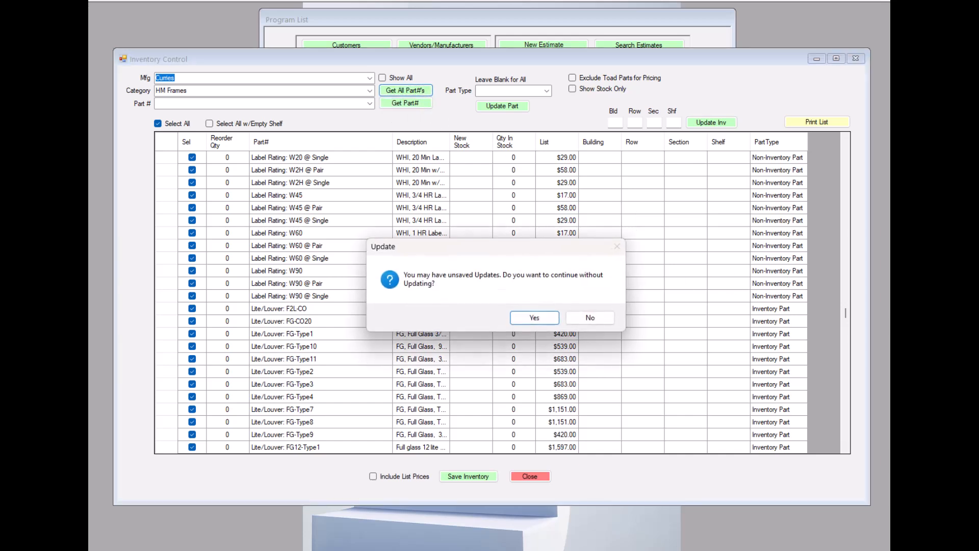
pyautogui.click(531, 317)
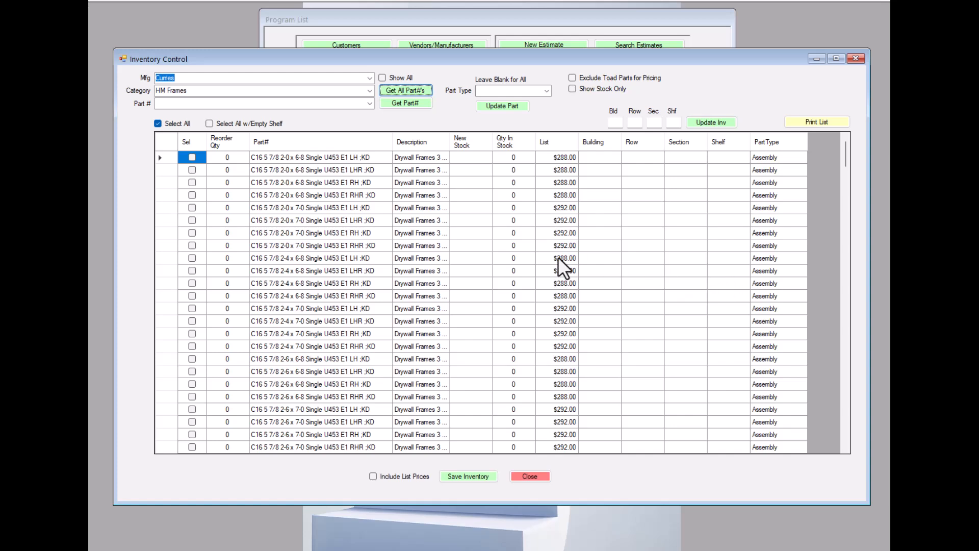
# - Review the part types in the HM Frames list, select all its parts and choose Inventory Part as the part type
pyautogui.scroll(-14, 750, 326)
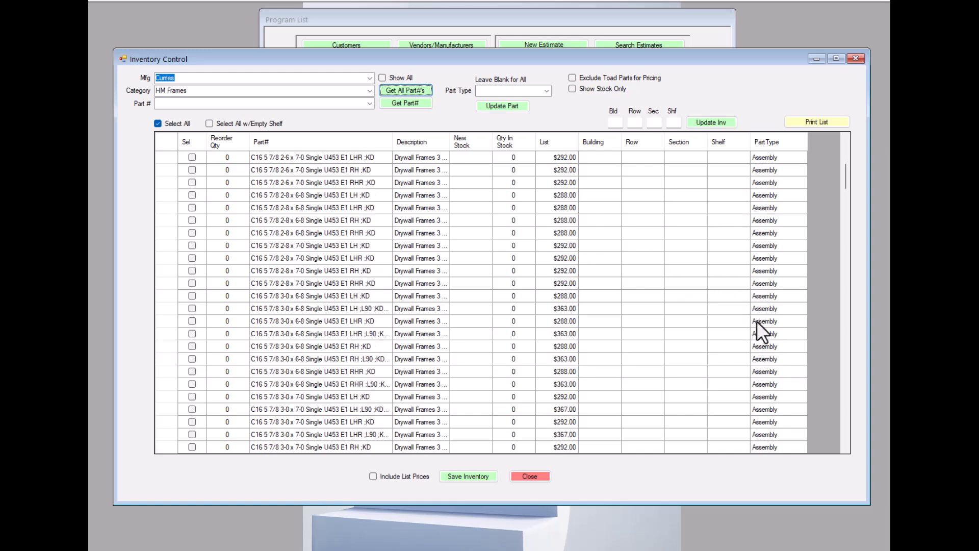
pyautogui.scroll(-15, 768, 327)
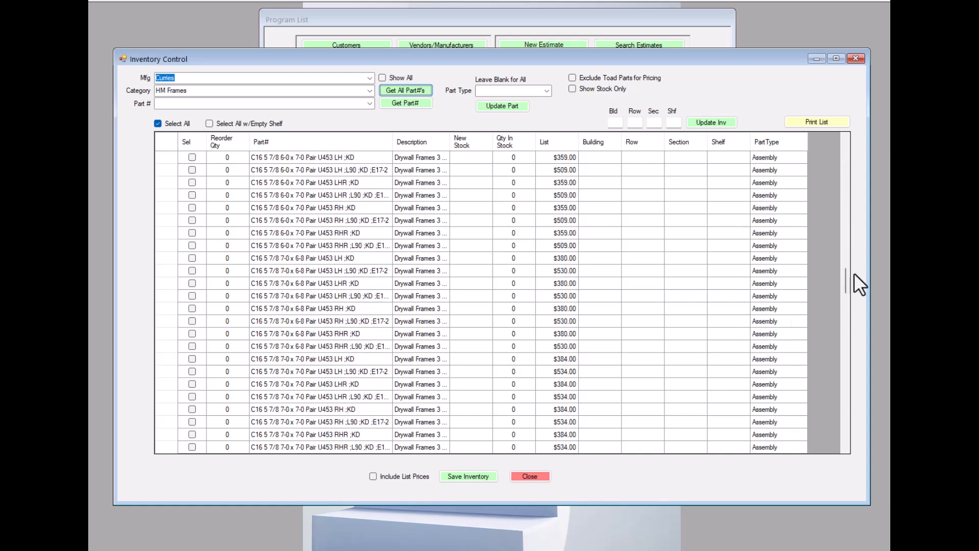
pyautogui.moveTo(845, 281); pyautogui.dragTo(855, 442)
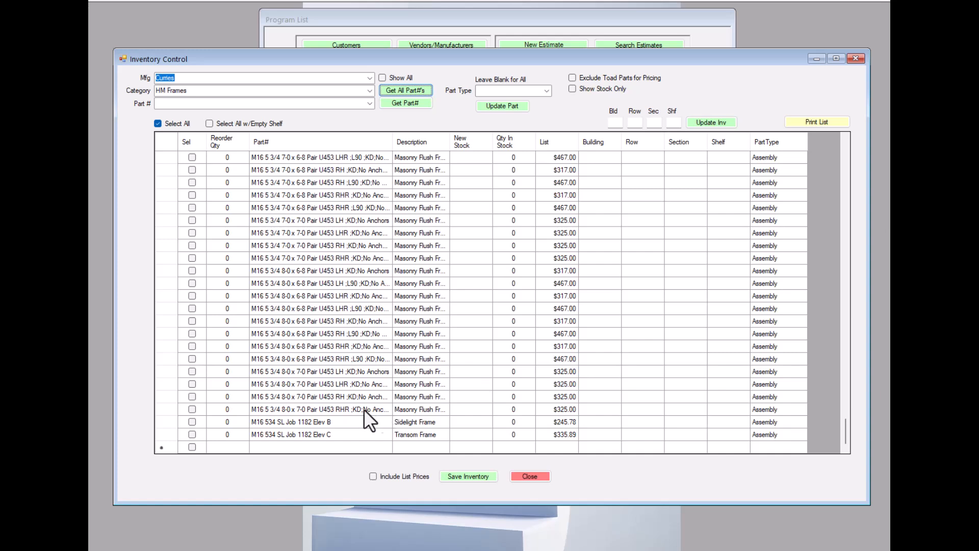
pyautogui.moveTo(844, 428); pyautogui.dragTo(847, 140)
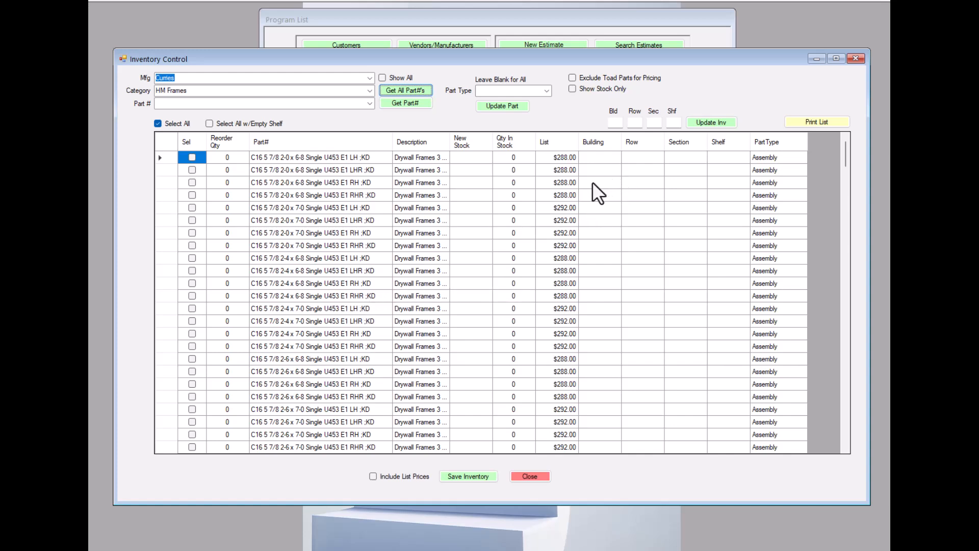
pyautogui.click(158, 123)
pyautogui.click(157, 124)
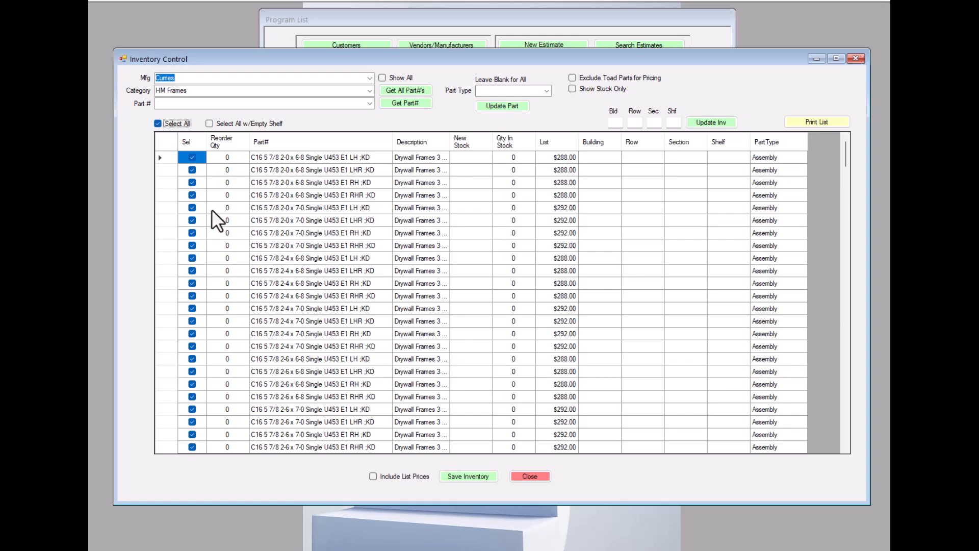
pyautogui.click(546, 91)
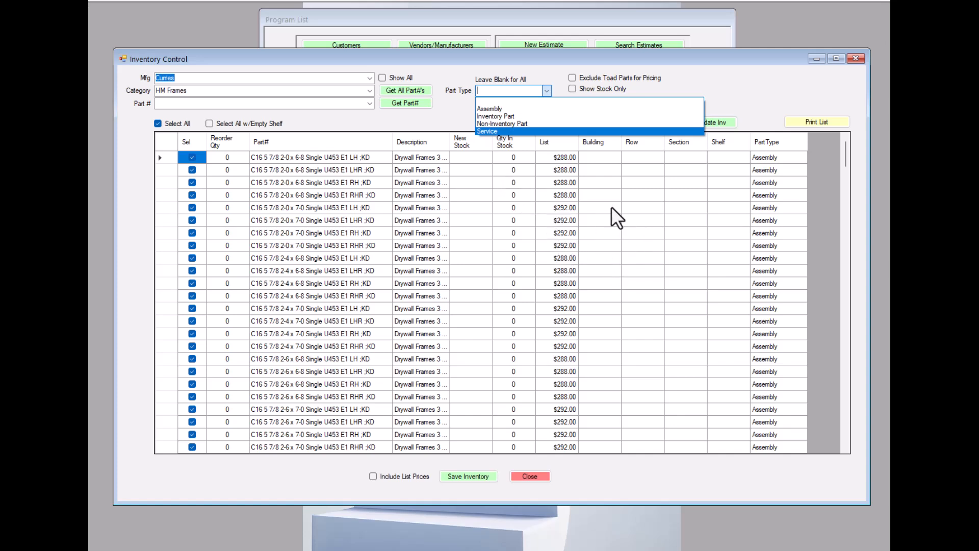
pyautogui.click(759, 93)
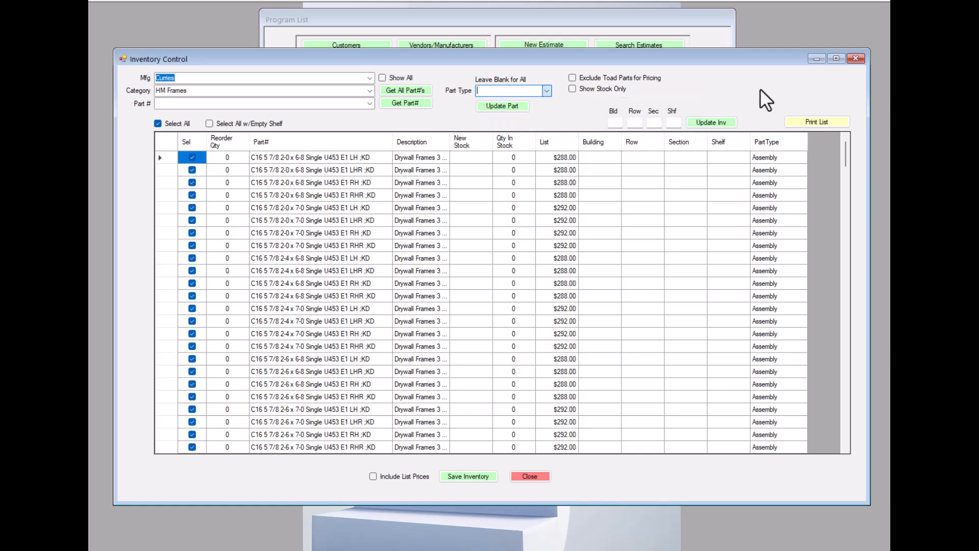
pyautogui.click(547, 90)
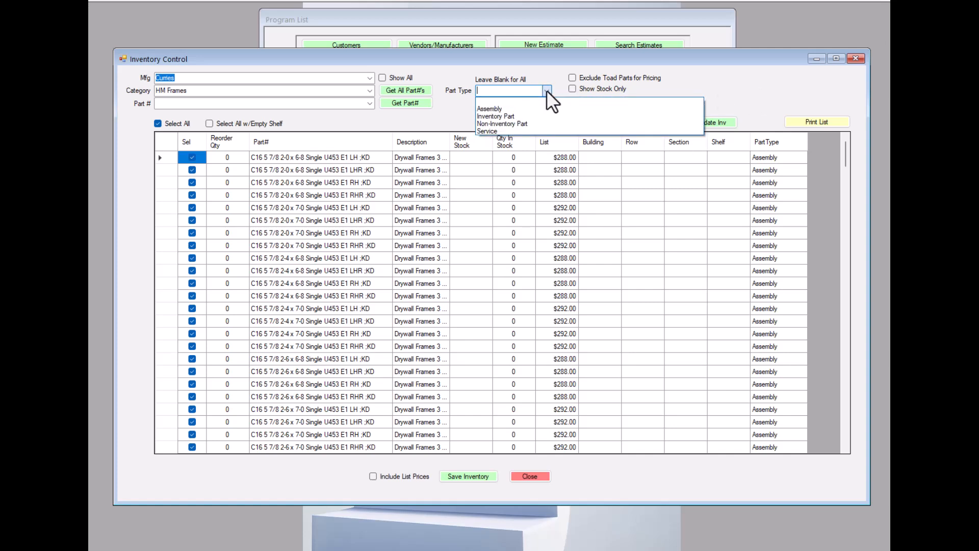
pyautogui.click(503, 118)
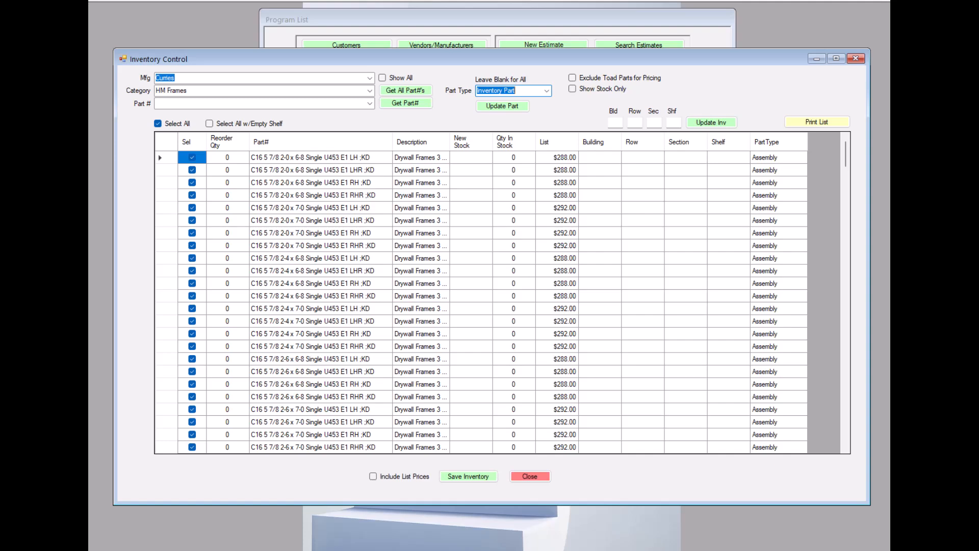
# - Return to the sales order, open the row 4 Curries frame's components, inspect the M16 5 3/4 HDR 3-0 head, and cancel
pyautogui.hotkey('alt', 'Tab')
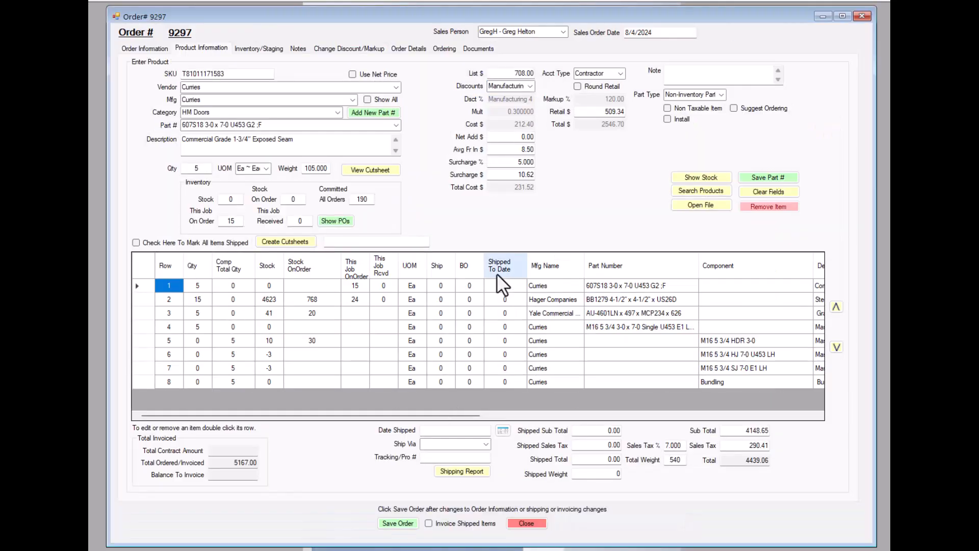
pyautogui.click(768, 191)
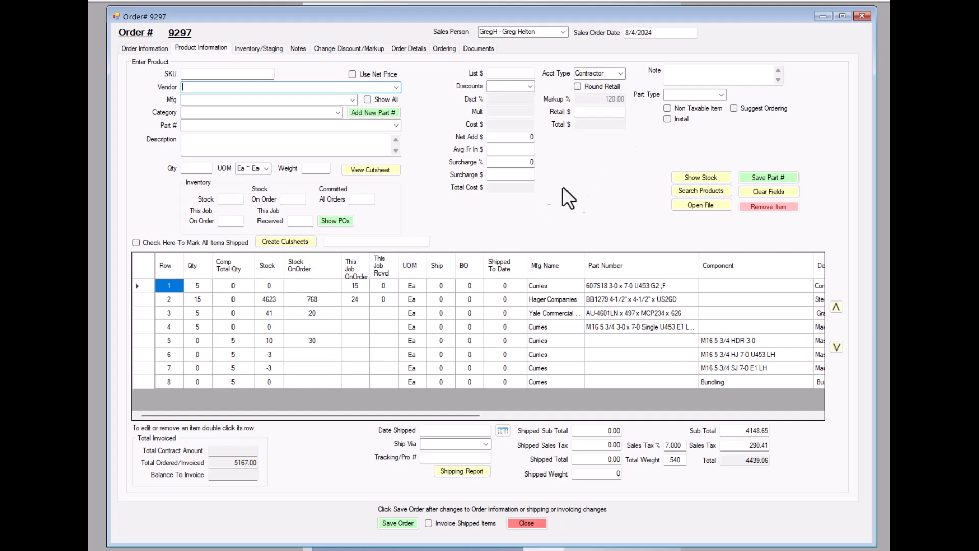
pyautogui.click(595, 327)
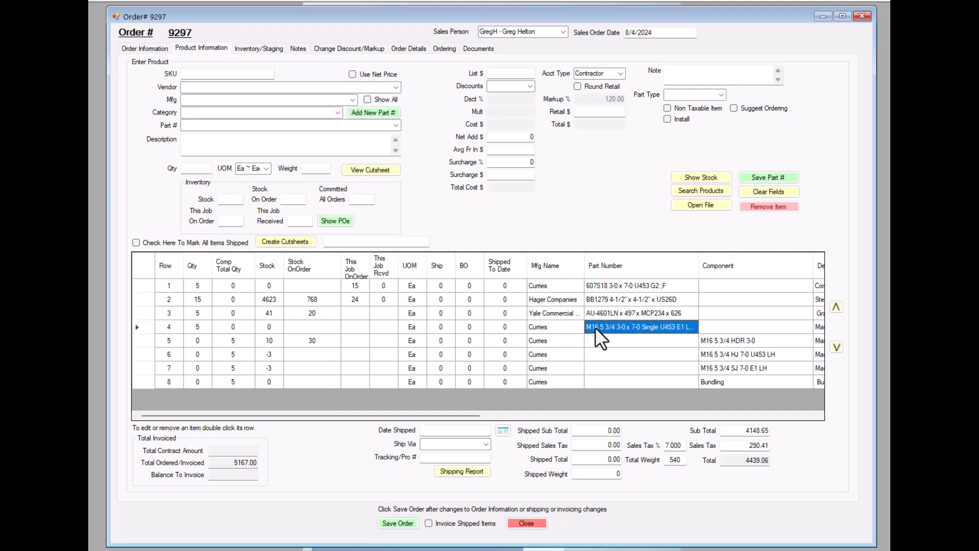
pyautogui.doubleClick(555, 324)
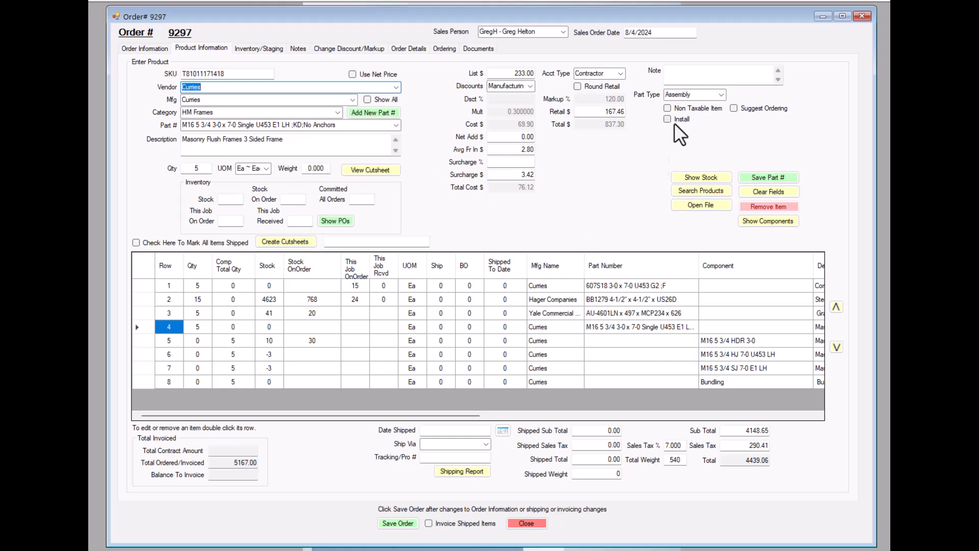
pyautogui.click(765, 221)
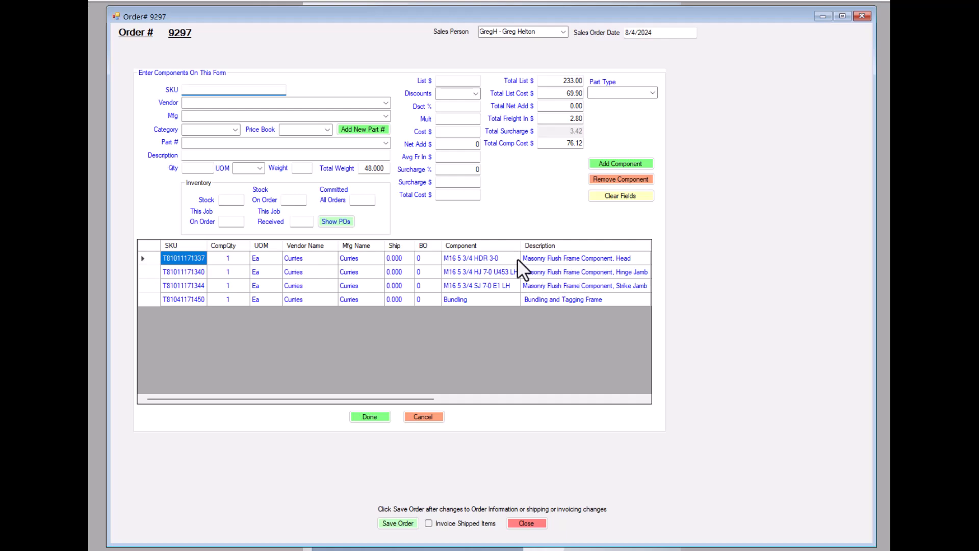
pyautogui.click(487, 258)
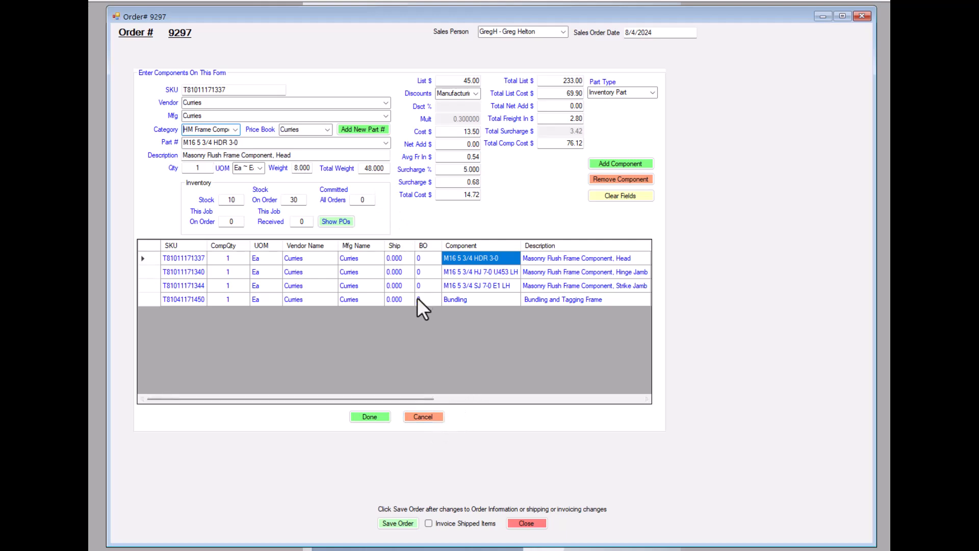
pyautogui.click(427, 415)
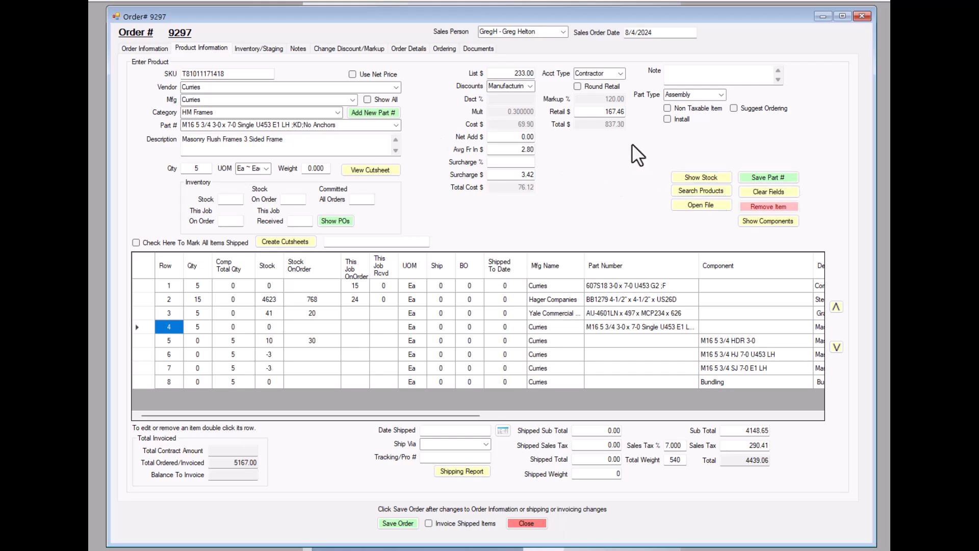
# - Clear the product fields, then set the vendor to Yale Commercial Locks and Hardware and the category to Closers, Overhead Stops/Holders
pyautogui.click(764, 190)
pyautogui.click(238, 88)
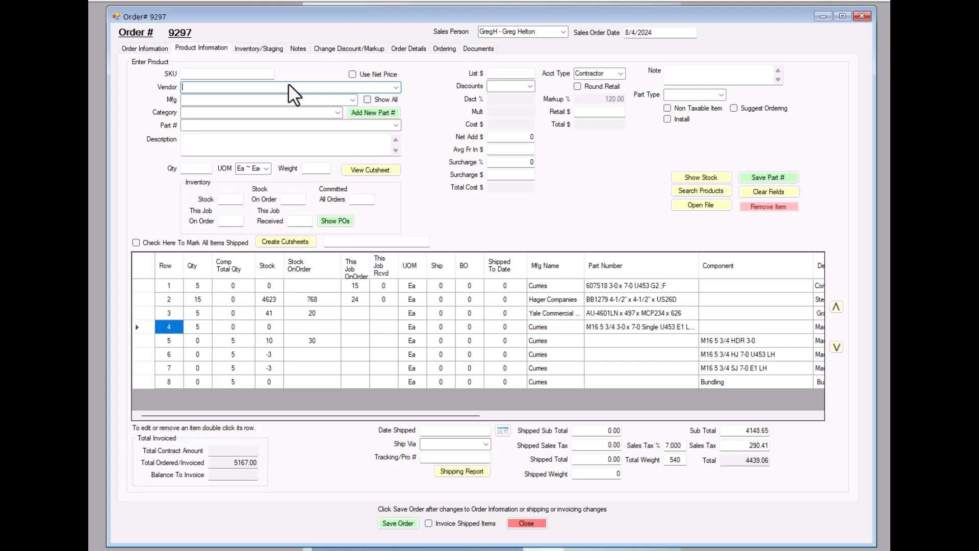
pyautogui.write('Yale Commercial Locks and Hardware')
pyautogui.press('Tab')
pyautogui.write('closers, Overhead Stops/')
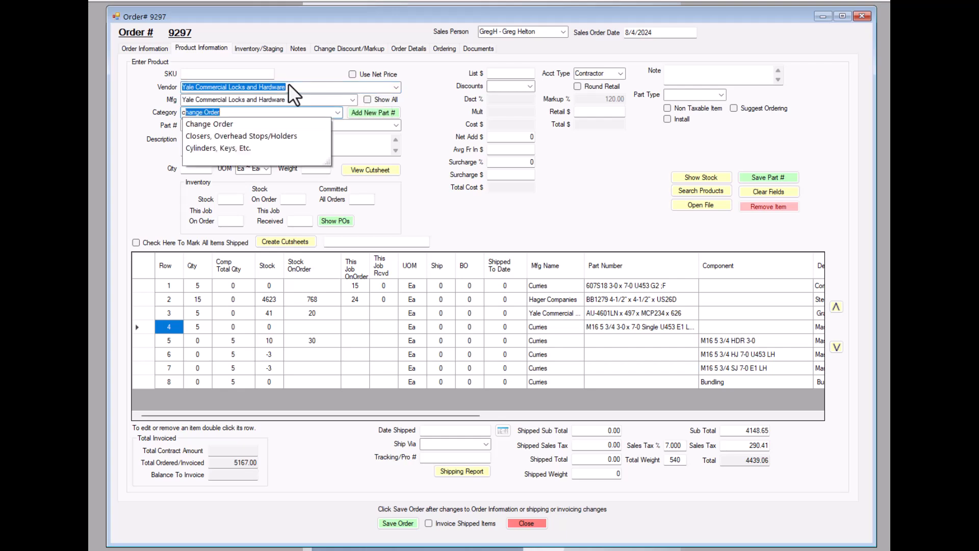
pyautogui.press('Tab')
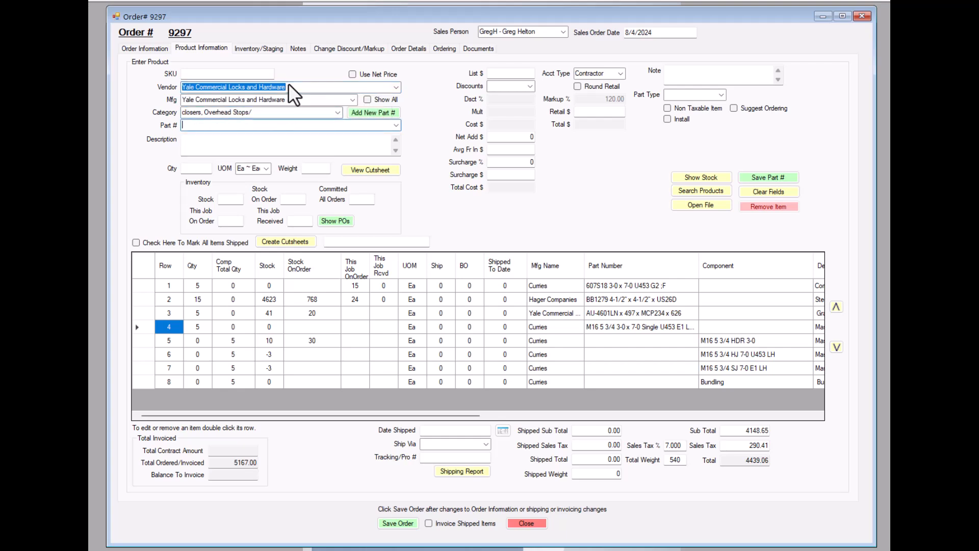
pyautogui.click(395, 125)
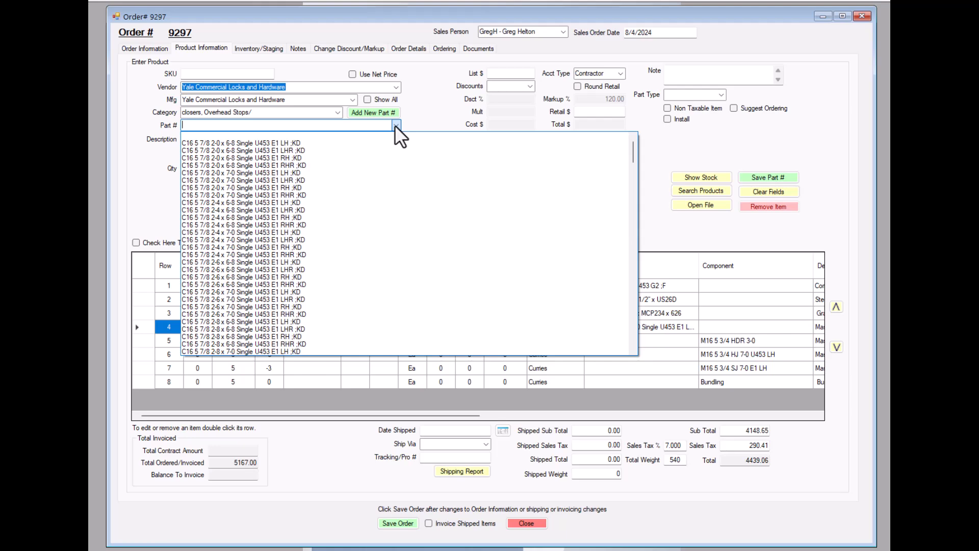
pyautogui.click(395, 125)
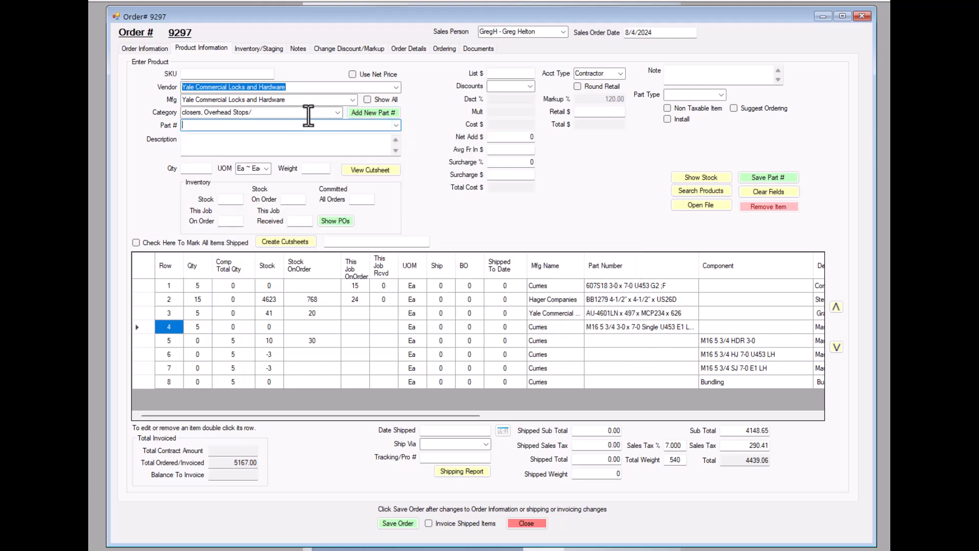
pyautogui.click(337, 112)
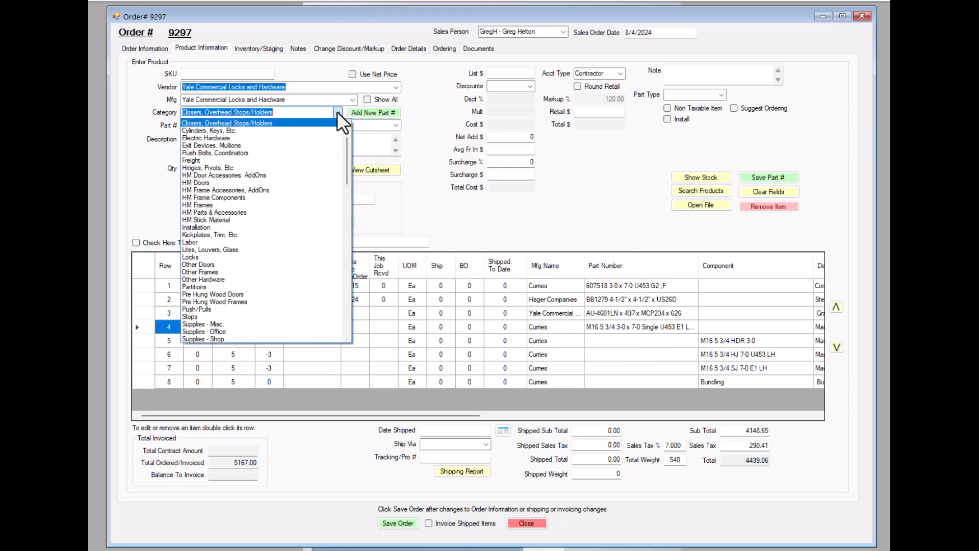
pyautogui.click(213, 123)
# - Choose closer part 4400 x 689 and enter a quantity of 10
pyautogui.click(396, 125)
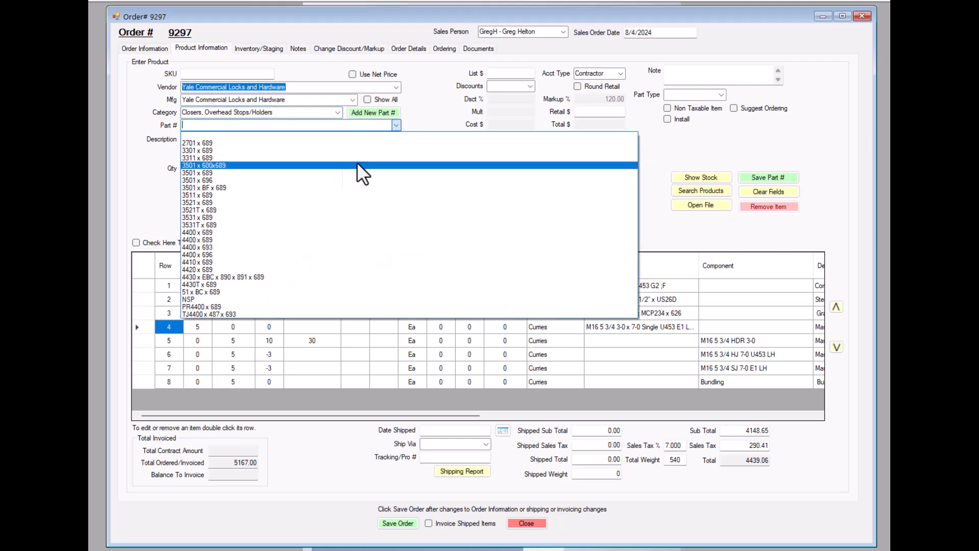
pyautogui.click(198, 232)
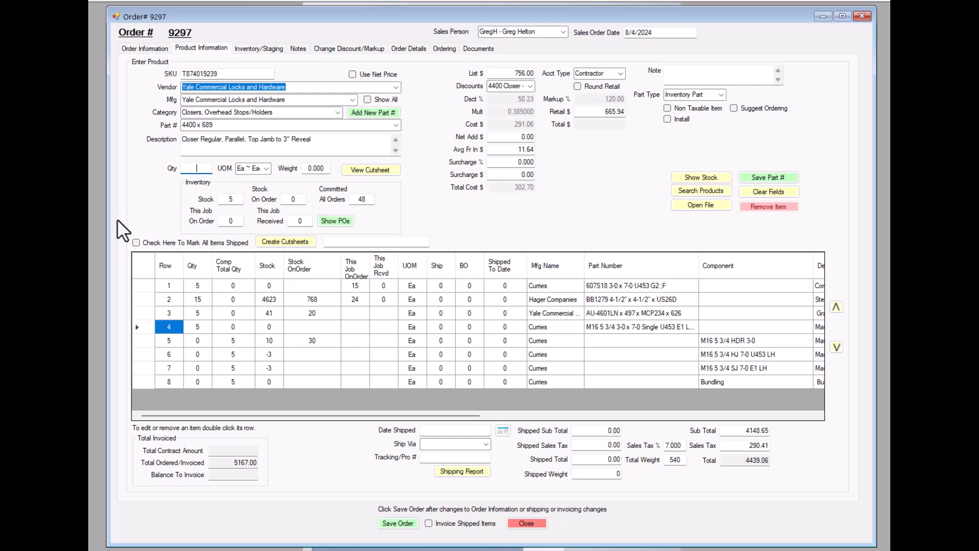
pyautogui.write('10')
pyautogui.click(366, 142)
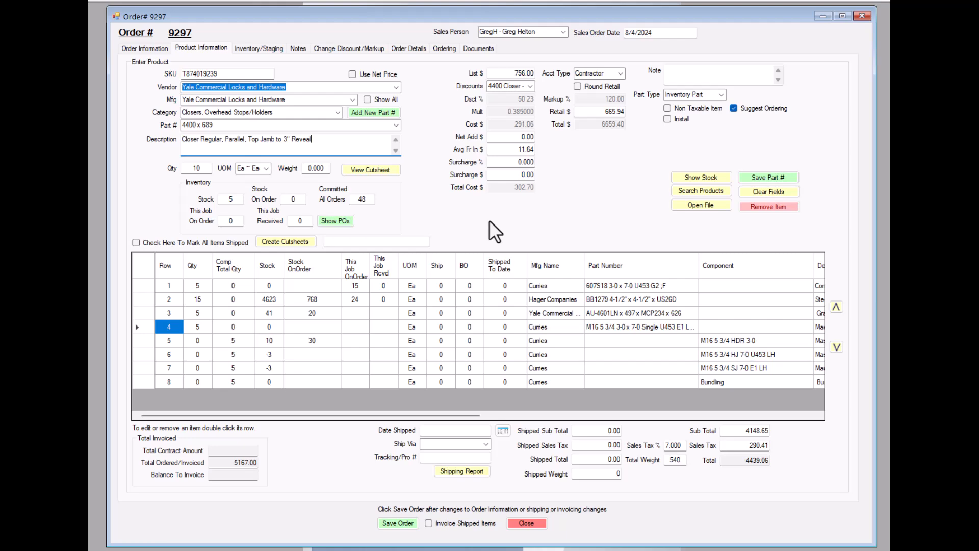
# - Minimize the sales order and Inventory Control windows to get back to the Program List
pyautogui.click(819, 15)
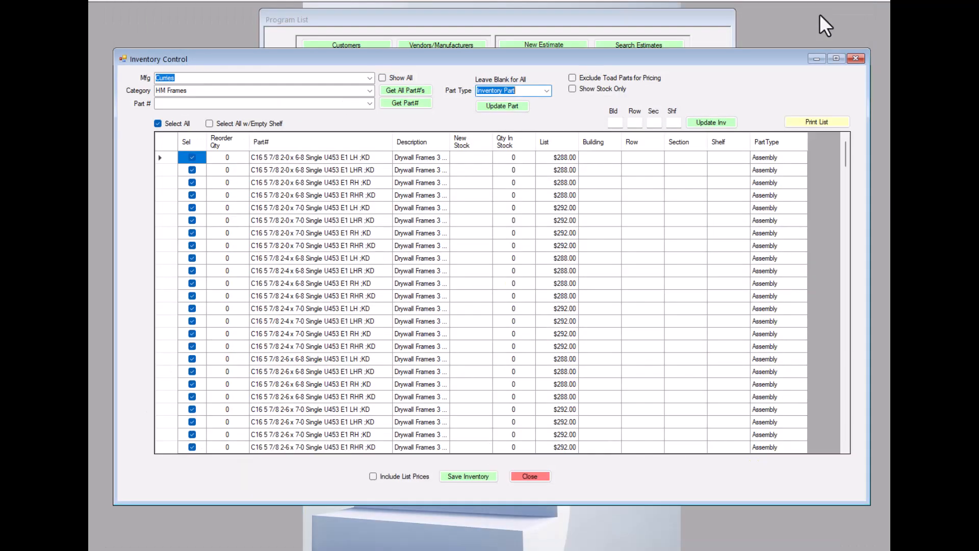
pyautogui.click(817, 58)
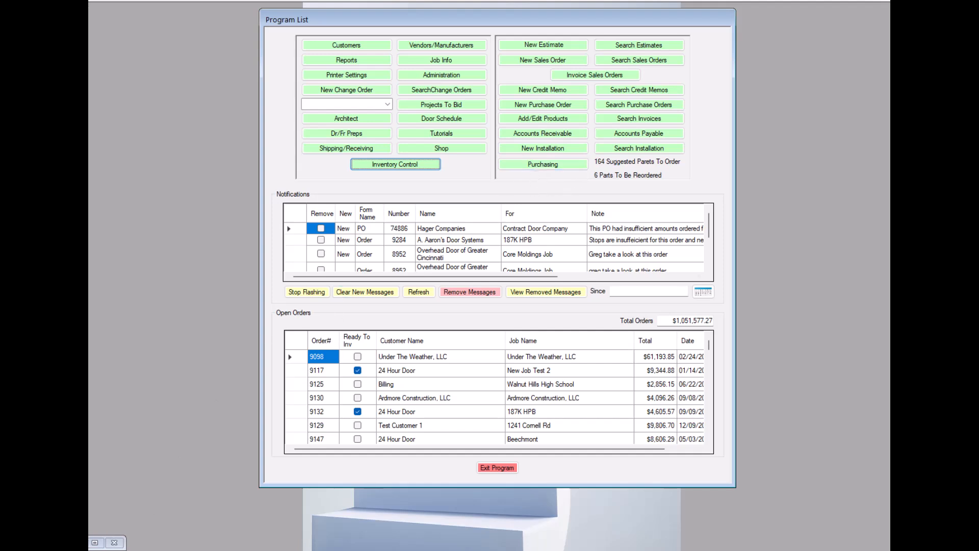
# - Restore the minimized sales order, clear its product fields, and set the vendor to Curries and the category to HM Doors
pyautogui.click(76, 543)
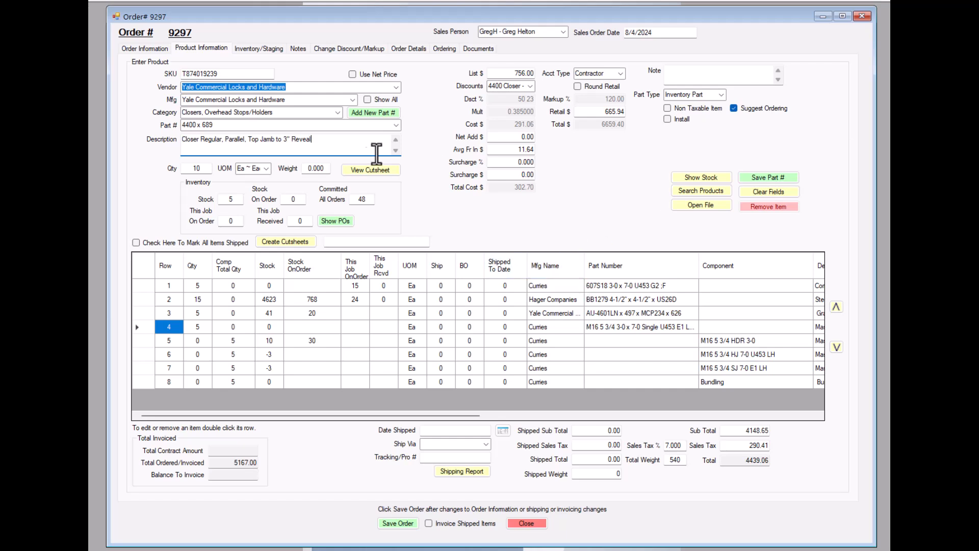
pyautogui.click(770, 191)
pyautogui.click(214, 88)
pyautogui.write('Curries')
pyautogui.press('Tab')
pyautogui.press('Tab')
pyautogui.write('hm')
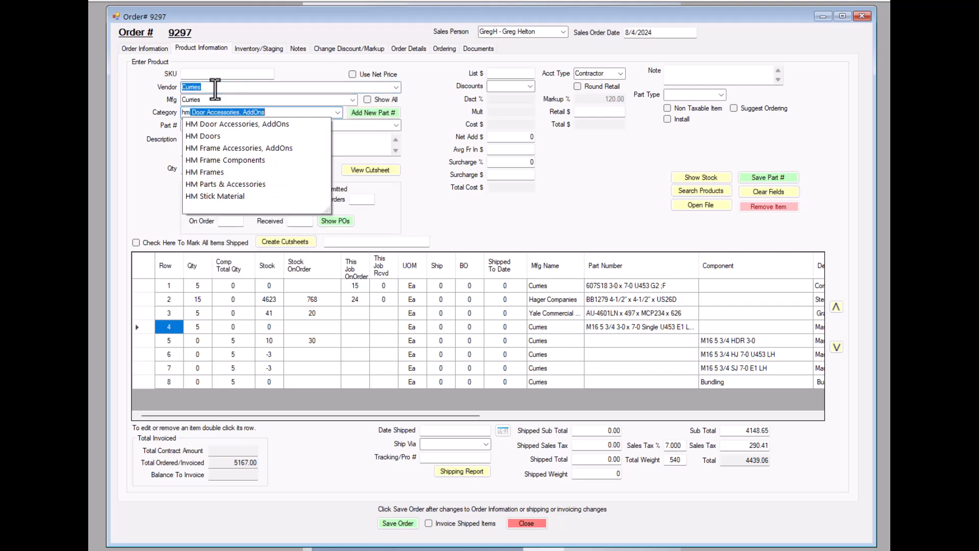
pyautogui.press('Down')
pyautogui.press('Down')
pyautogui.press('Return')
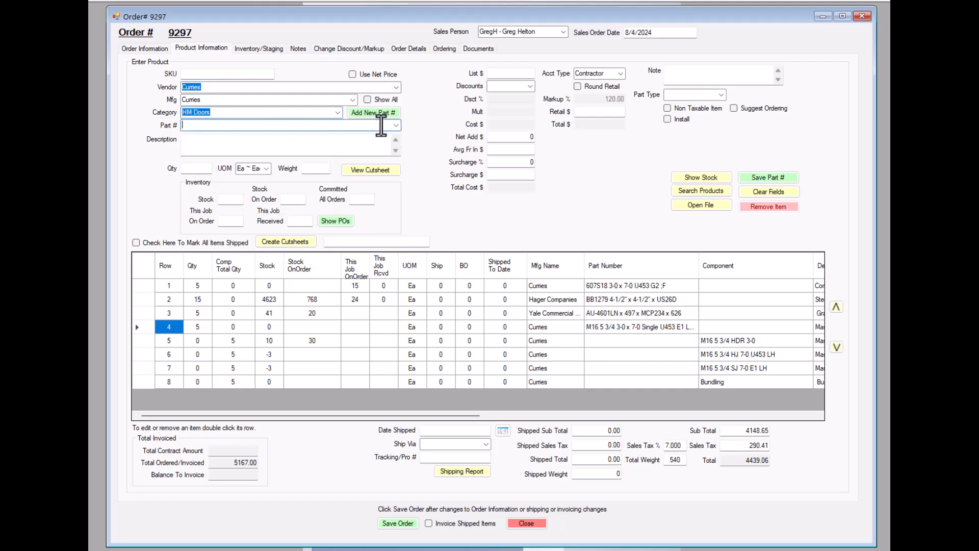
# - Choose door part 607S18 3-0 x 7-0 U453 G2 ;F and enter a quantity of 10
pyautogui.click(395, 126)
pyautogui.click(395, 126)
pyautogui.click(395, 125)
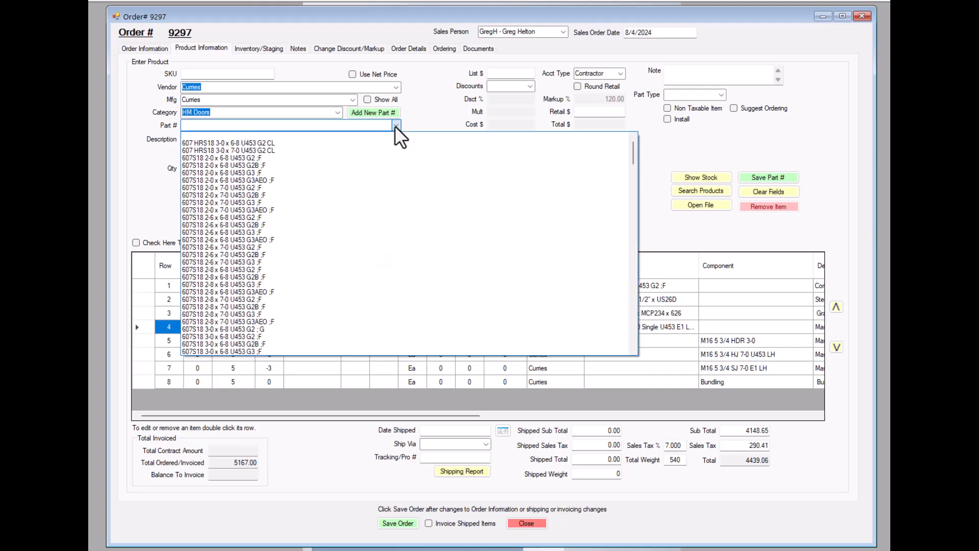
pyautogui.scroll(-2, 254, 316)
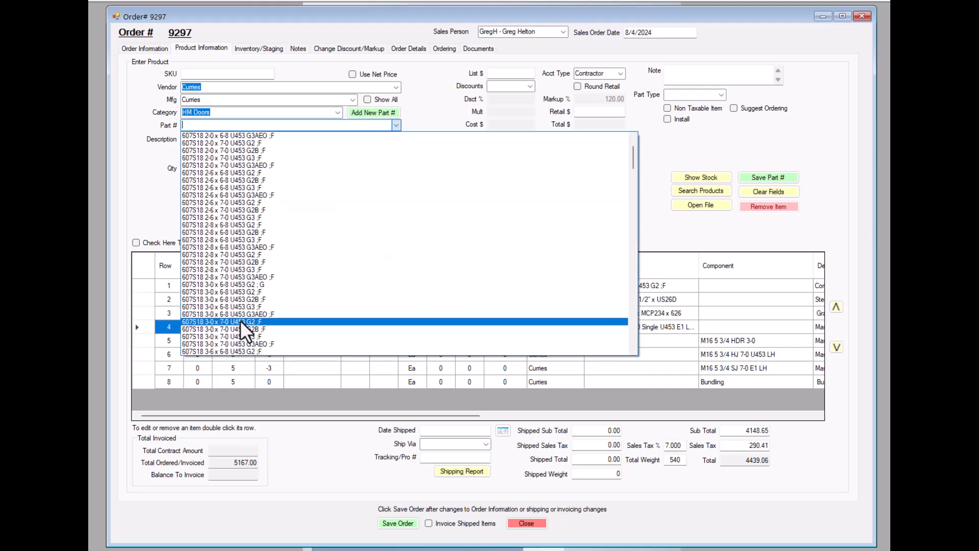
pyautogui.click(241, 322)
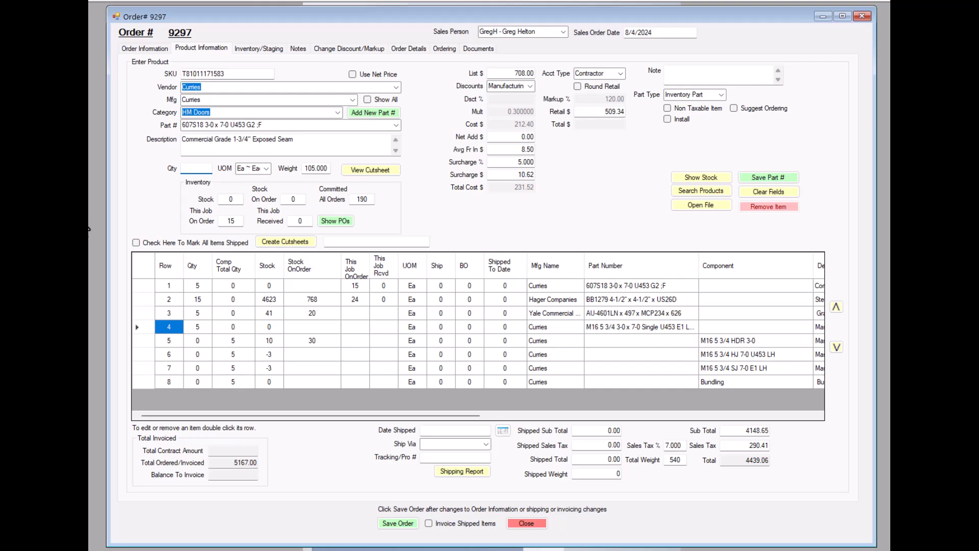
pyautogui.write('10')
pyautogui.click(373, 145)
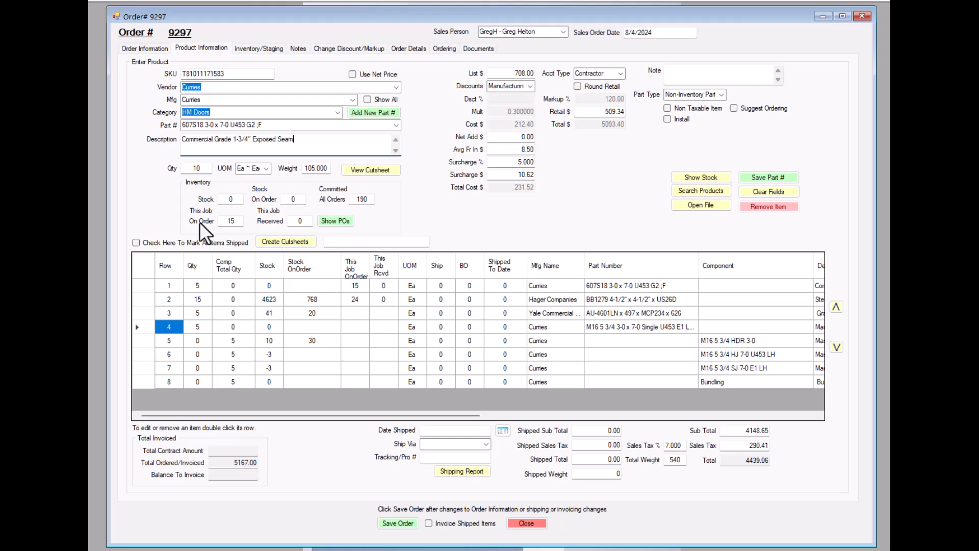
# - Review the open purchase orders for the selected Curries door through the end of the list, and close them
pyautogui.click(340, 221)
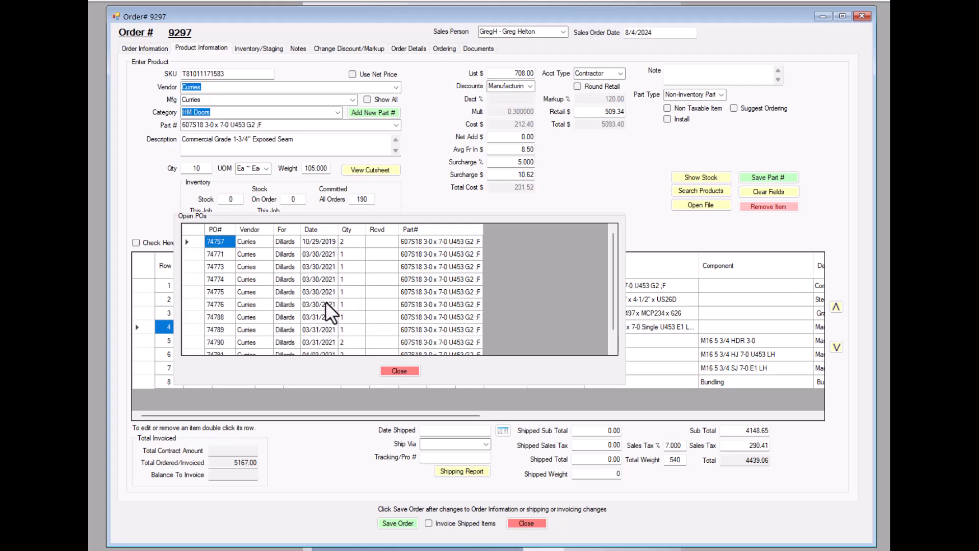
pyautogui.scroll(-1, 326, 297)
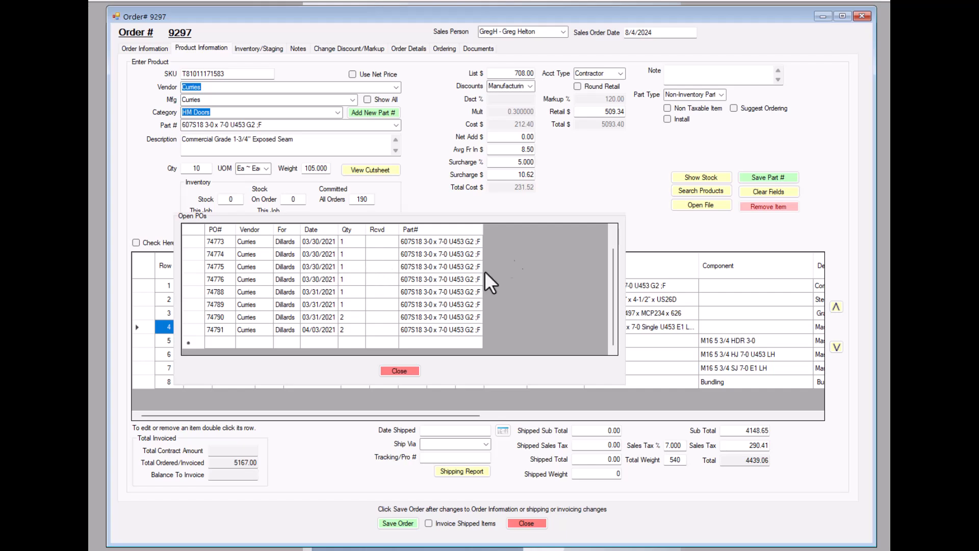
pyautogui.click(408, 368)
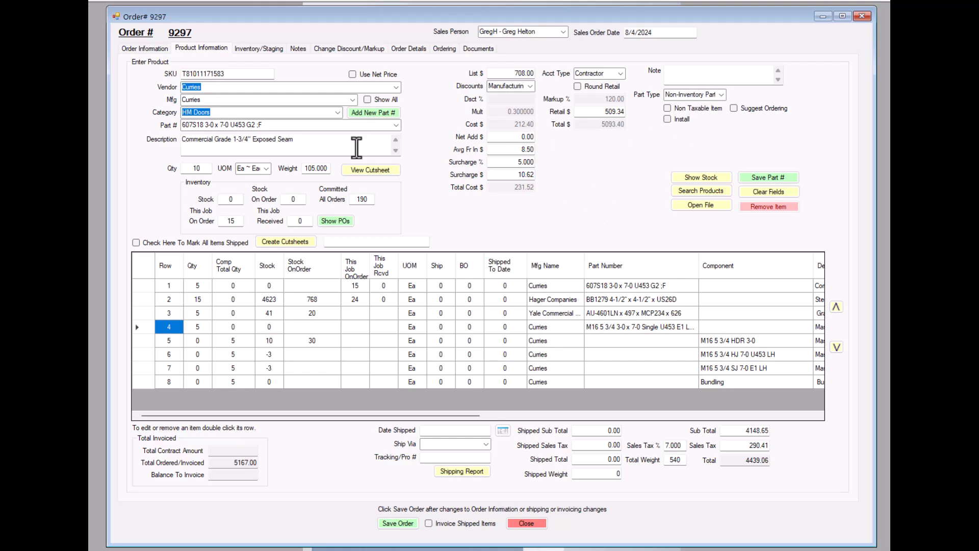
# - Set the Curries door's part type to Inventory Part
pyautogui.click(721, 95)
pyautogui.click(693, 118)
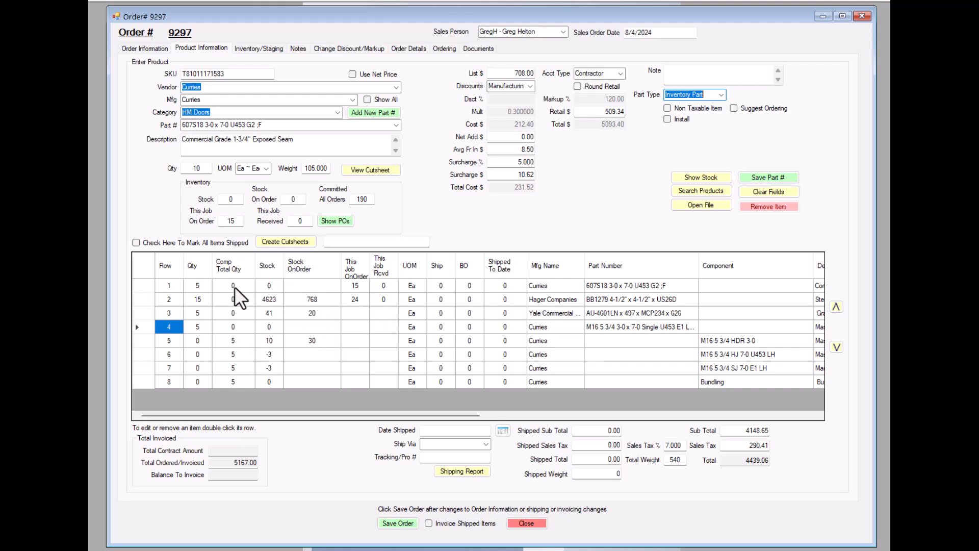
# - Highlight the stock, on-order and received values for rows 1 to 7, and open the row 3 Yale lock's details
pyautogui.moveTo(265, 283); pyautogui.dragTo(384, 374)
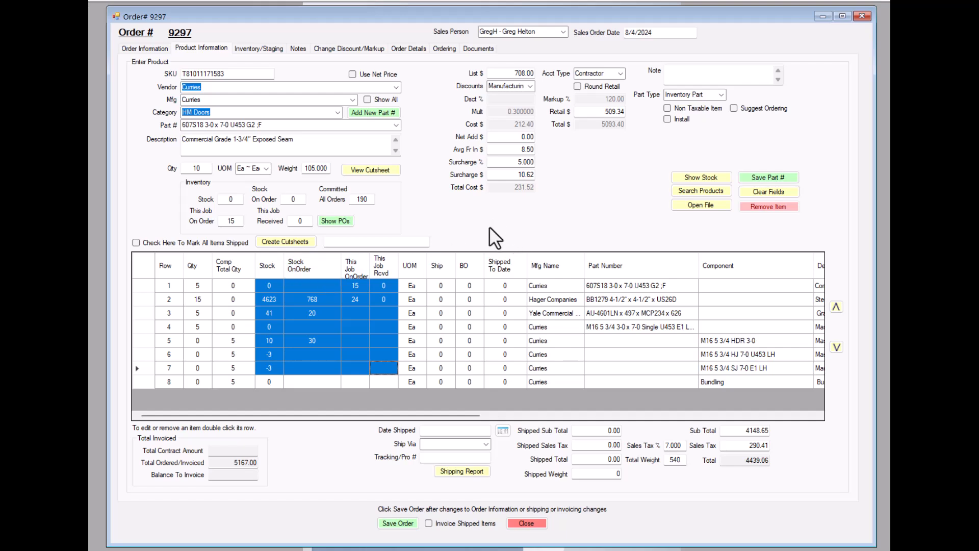
pyautogui.click(355, 312)
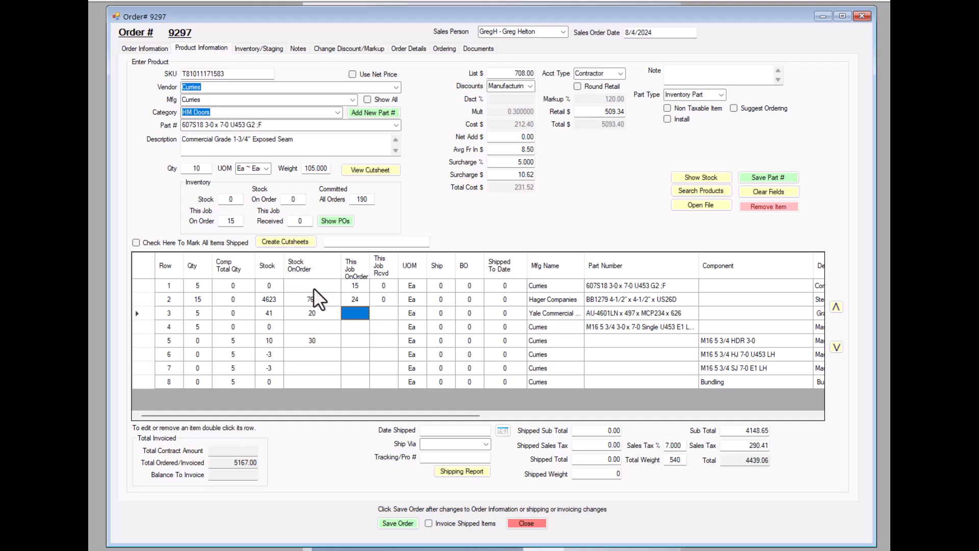
pyautogui.doubleClick(321, 313)
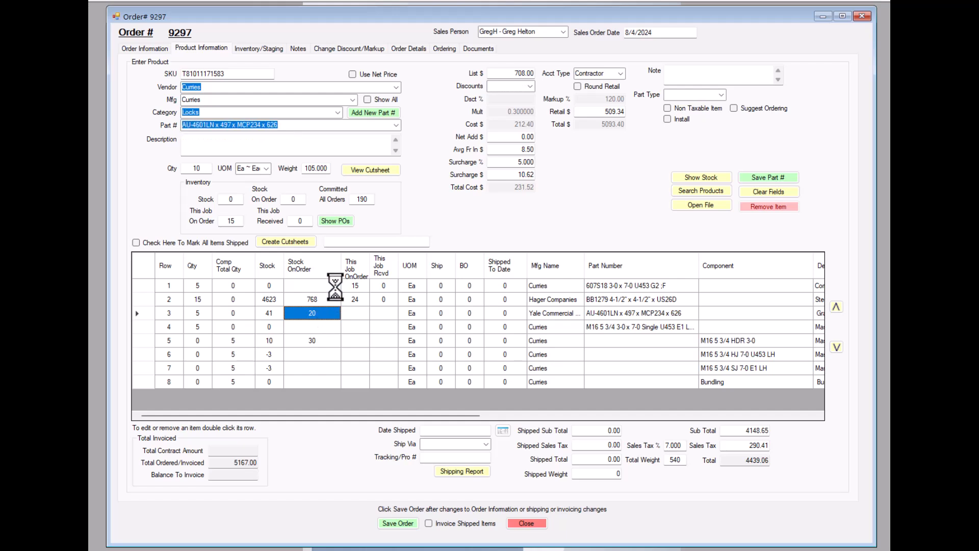